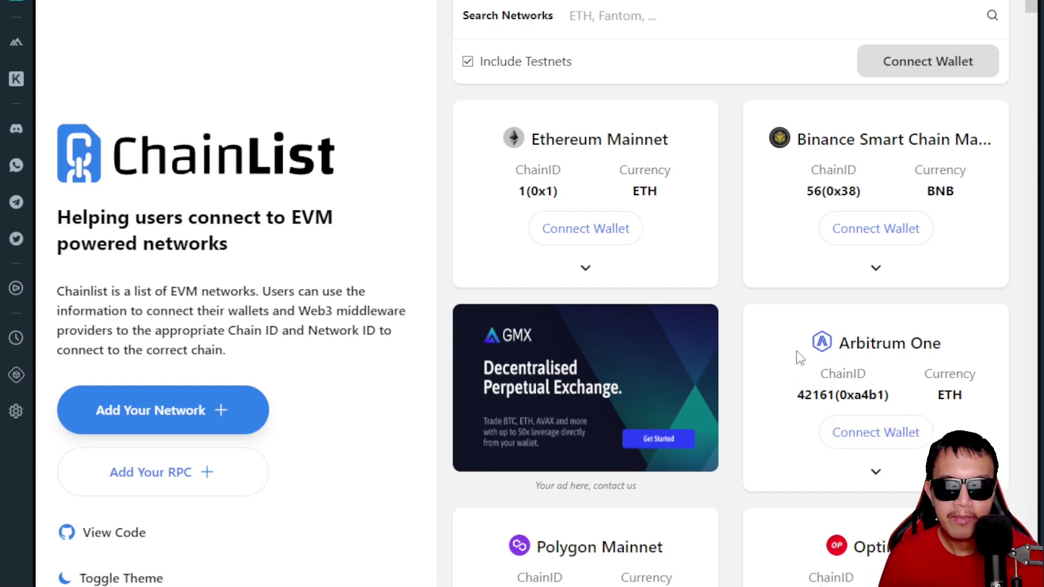
- Scroll the testnet-inclusive ChainList network list past Palm, Kekchain and Ropsten
scroll(793, 288, "down", 20)
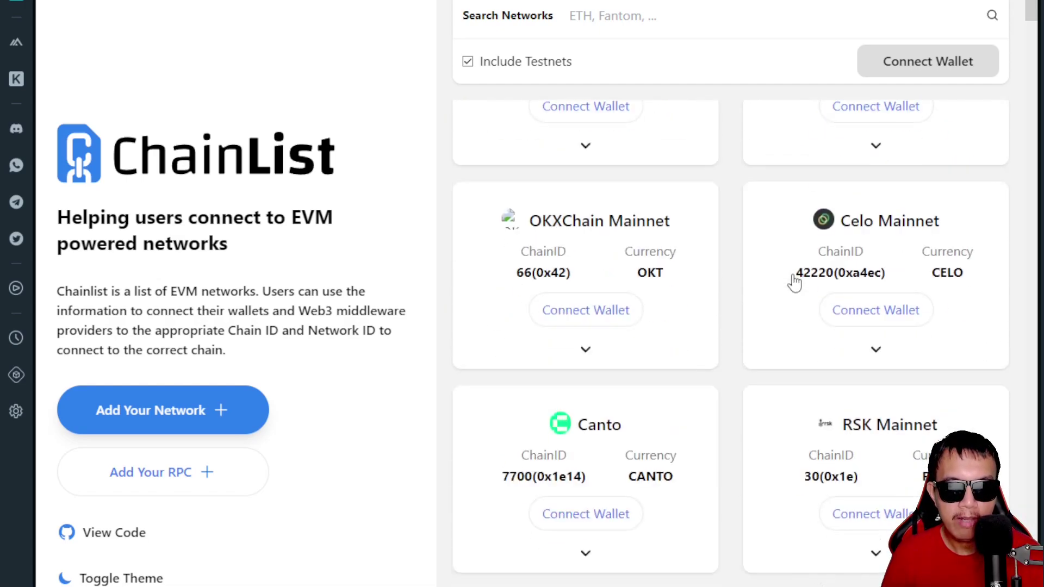
scroll(792, 274, "down", 20)
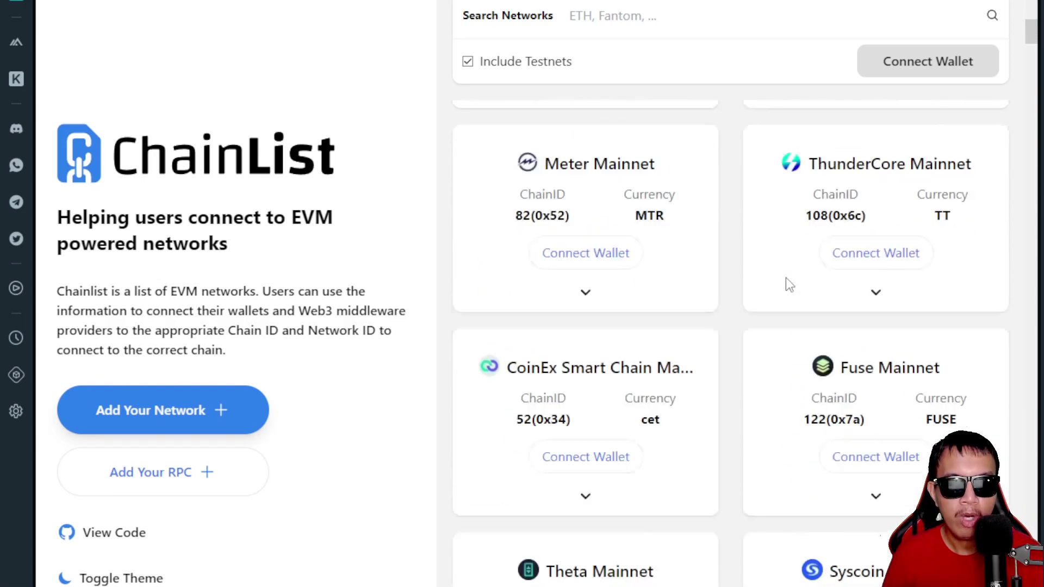
scroll(783, 282, "down", 20)
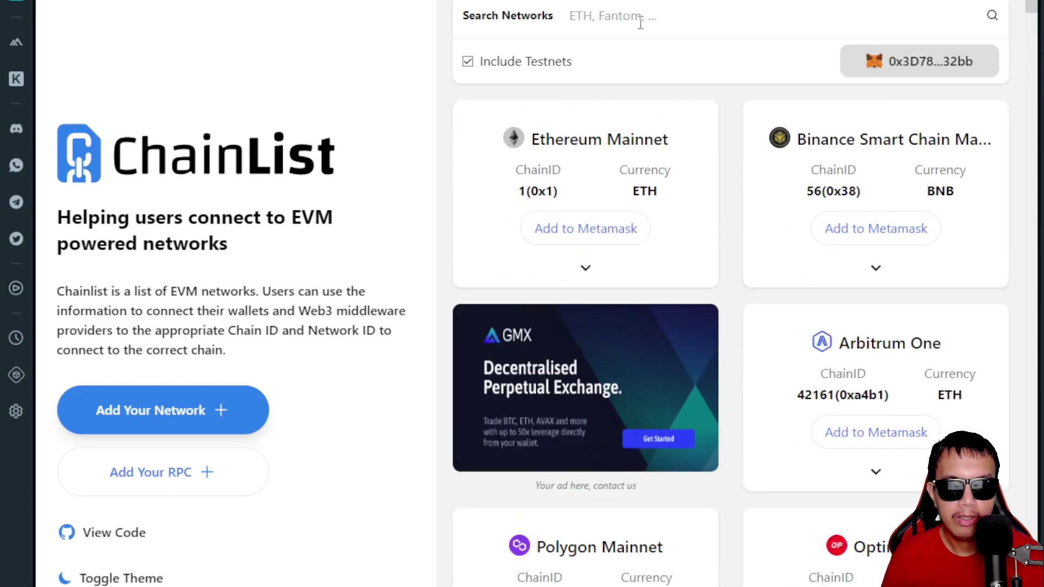
- Search the ChainList networks for 'base goerli'
left_click(634, 21)
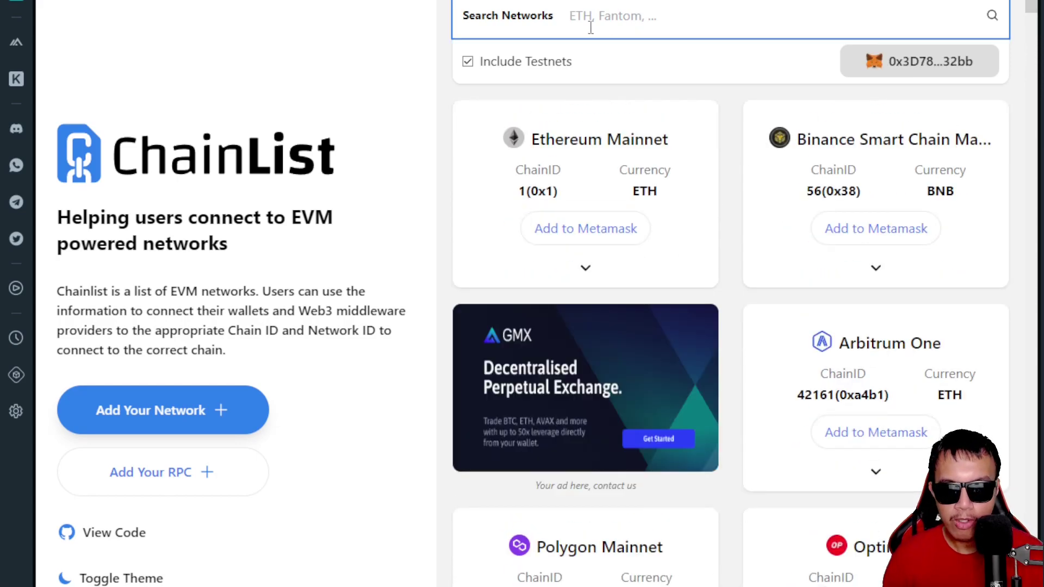
type("base goerli")
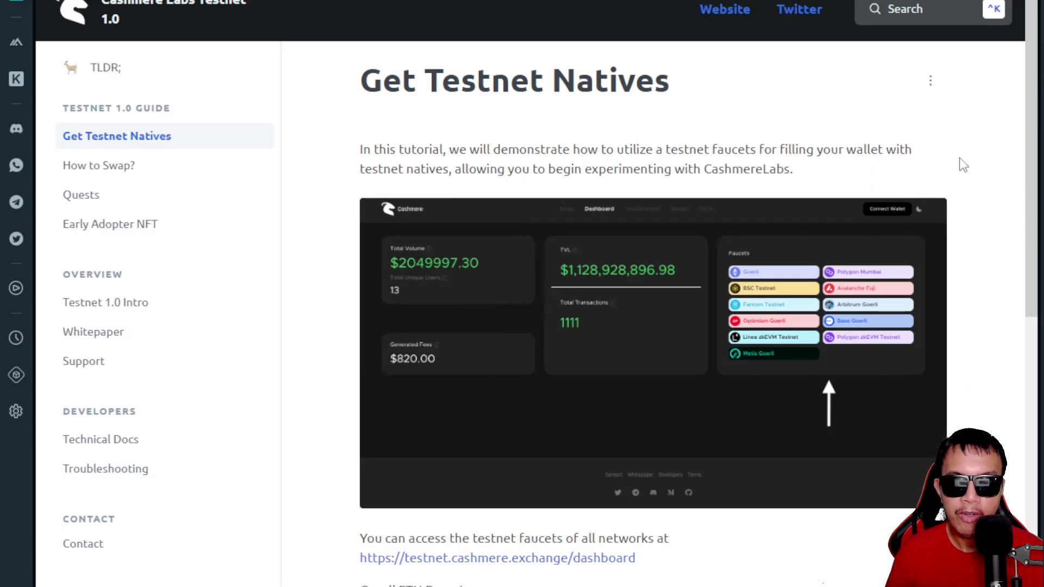
- Scroll through the Get Testnet Natives faucet links for each supported testnet
scroll(960, 164, "down", 9)
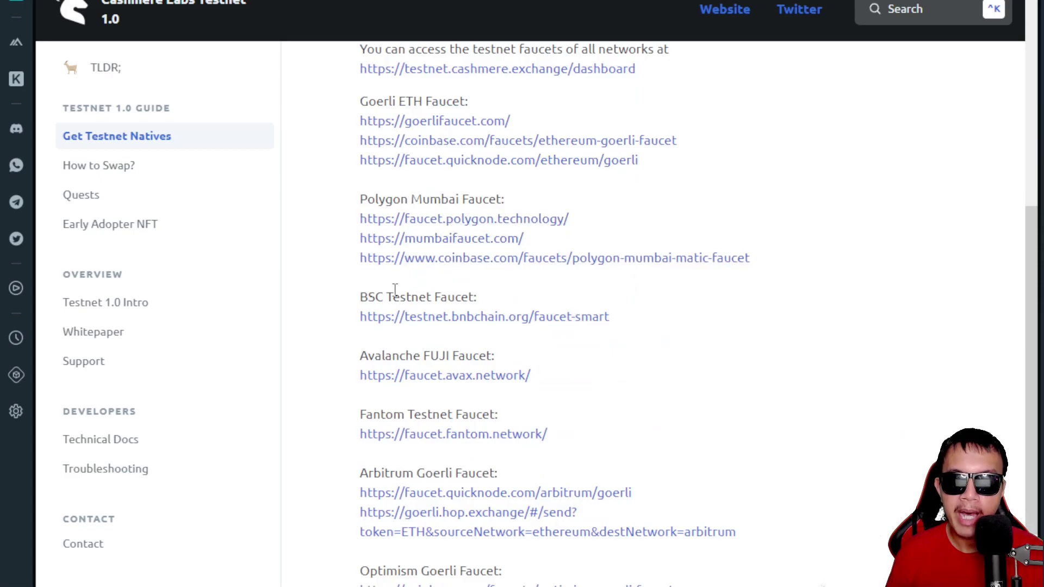
scroll(428, 352, "down", 7)
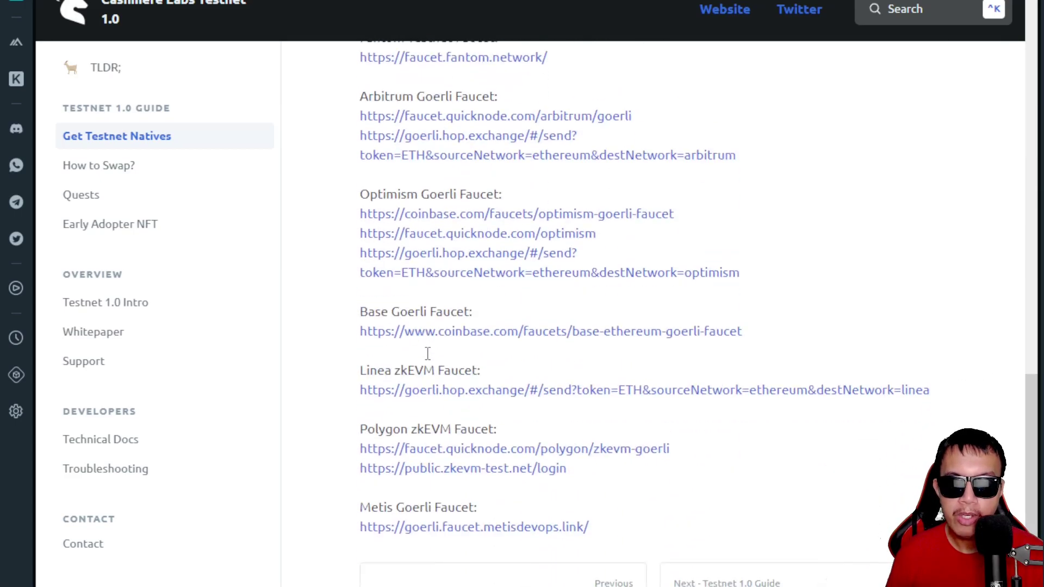
scroll(540, 392, "up", 16)
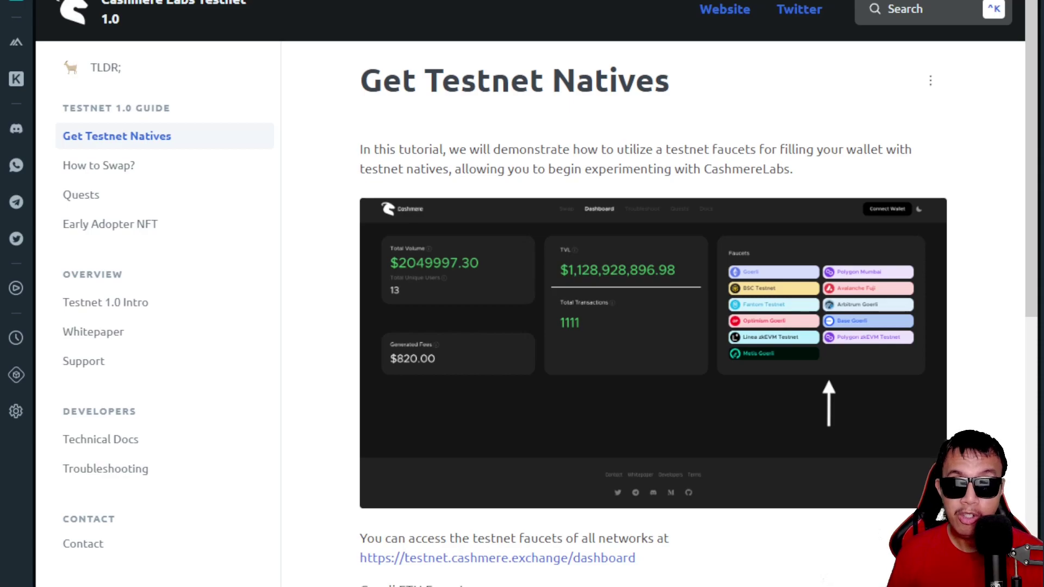
scroll(723, 571, "down", 5)
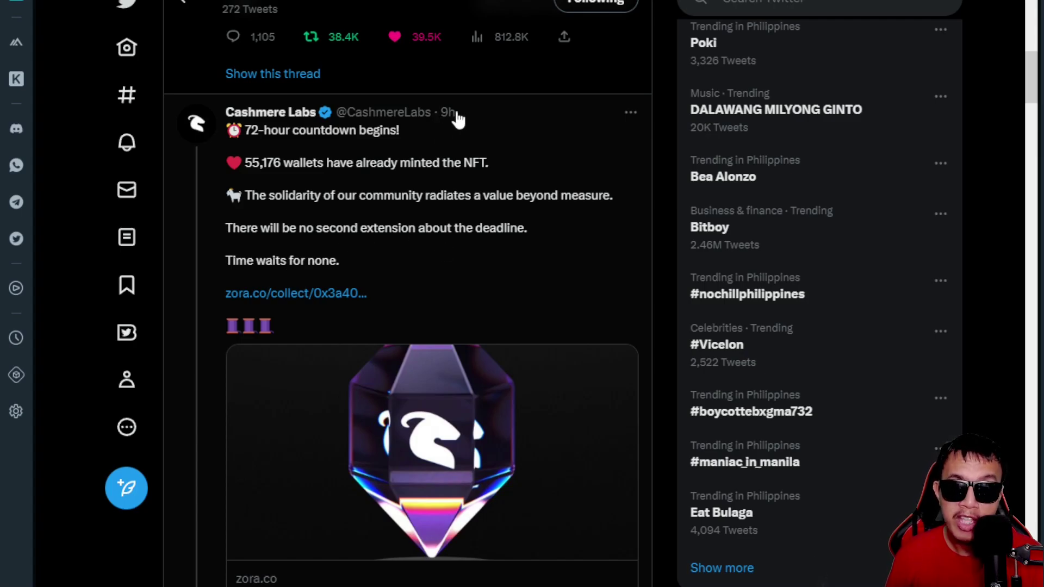
mouse_move(457, 120)
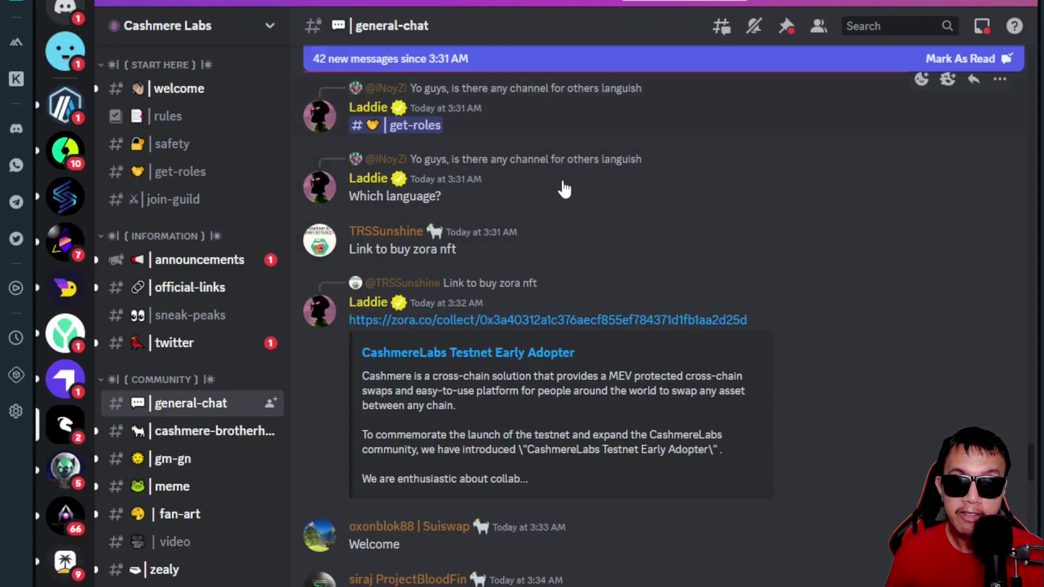
- Scroll through recent messages in the Cashmere Labs #general-chat channel
scroll(668, 310, "down", 15)
scroll(669, 310, "down", 15)
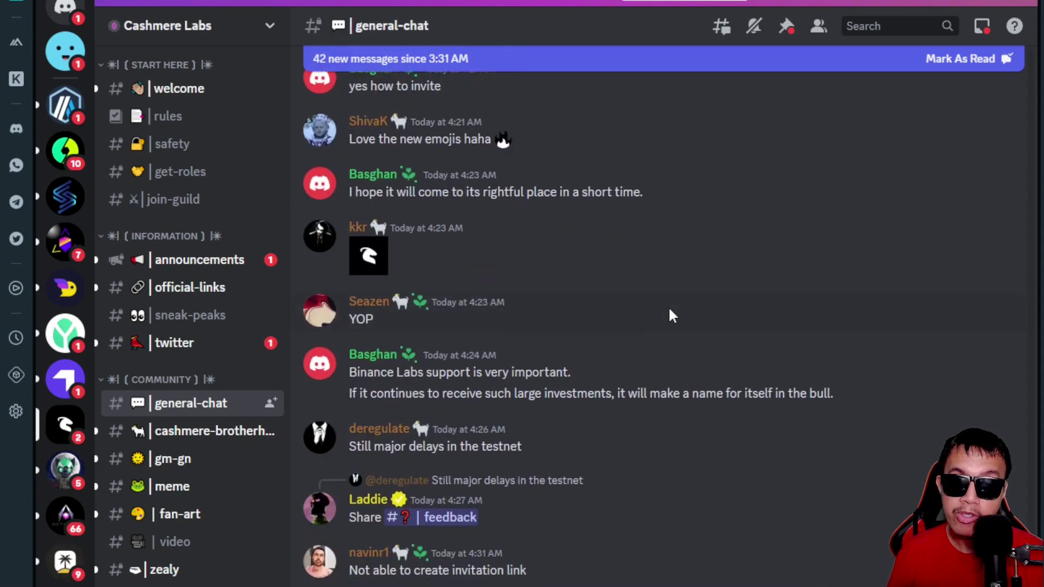
scroll(670, 311, "down", 10)
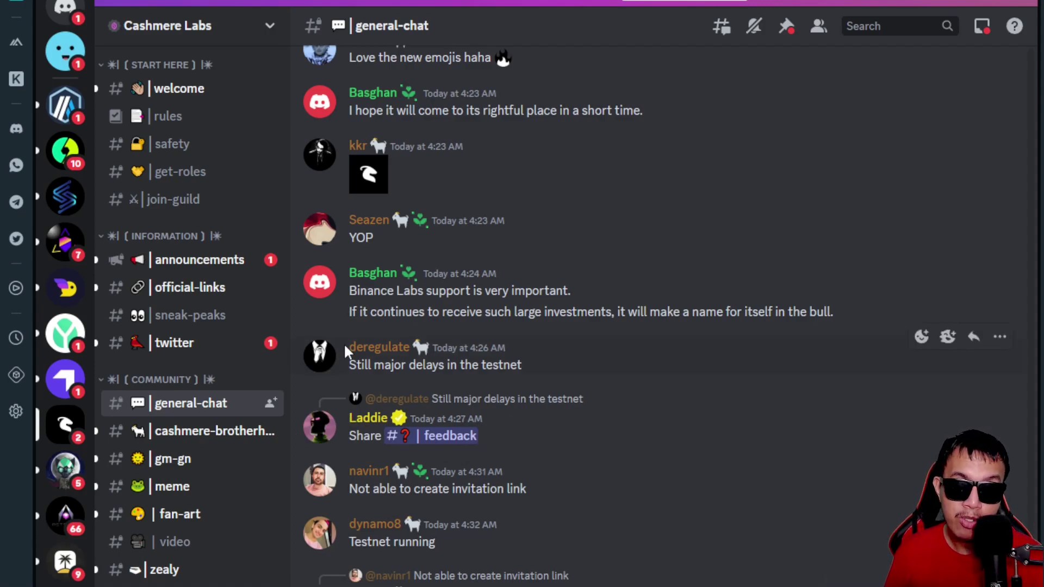
scroll(343, 342, "up", 15)
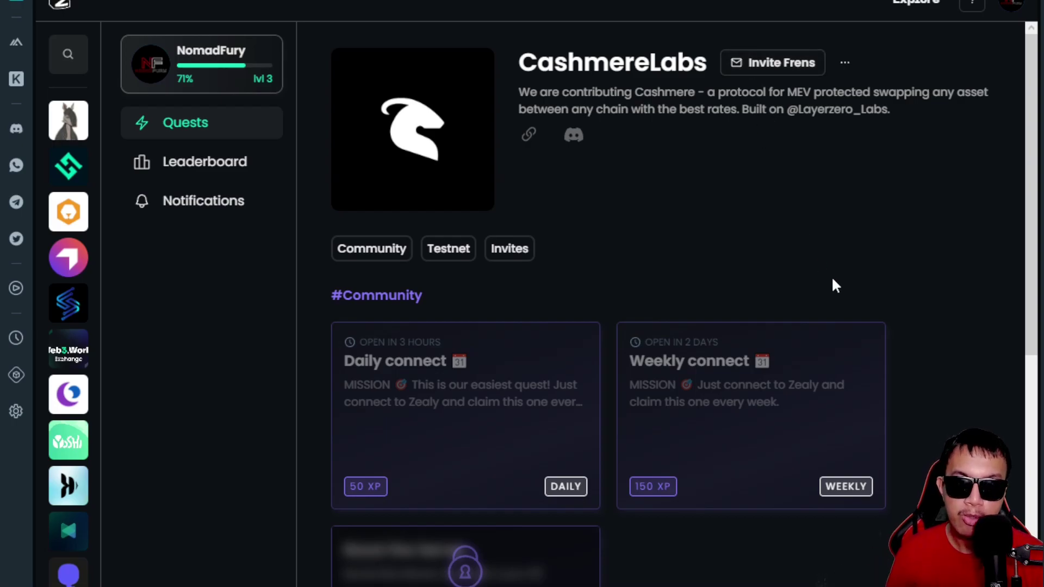
- Open the Fav & RT MVB Tweet quest from the Zealy quest list
scroll(834, 274, "down", 12)
scroll(834, 273, "up", 3)
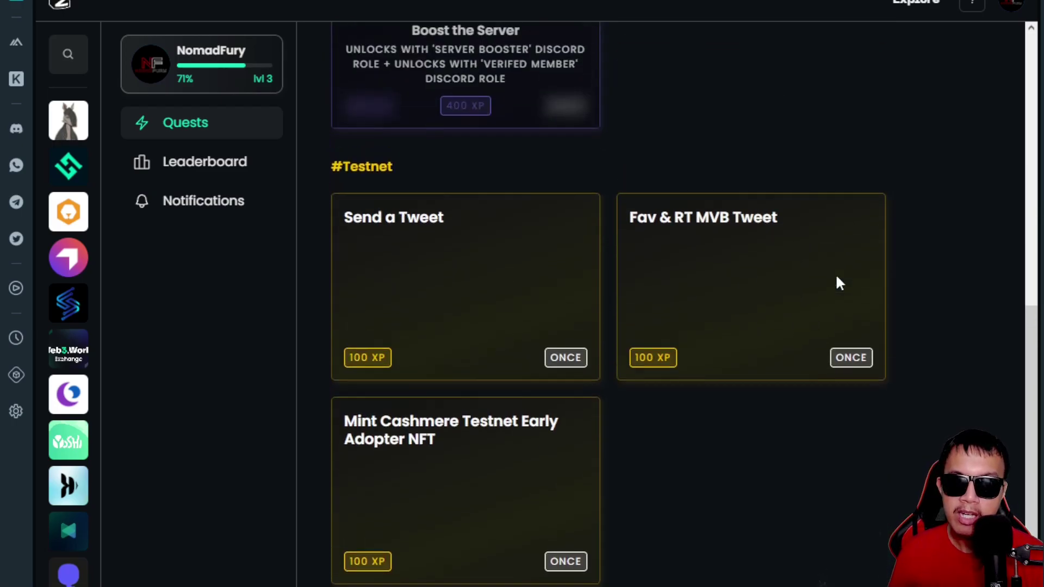
scroll(832, 288, "down", 3)
scroll(791, 440, "up", 4)
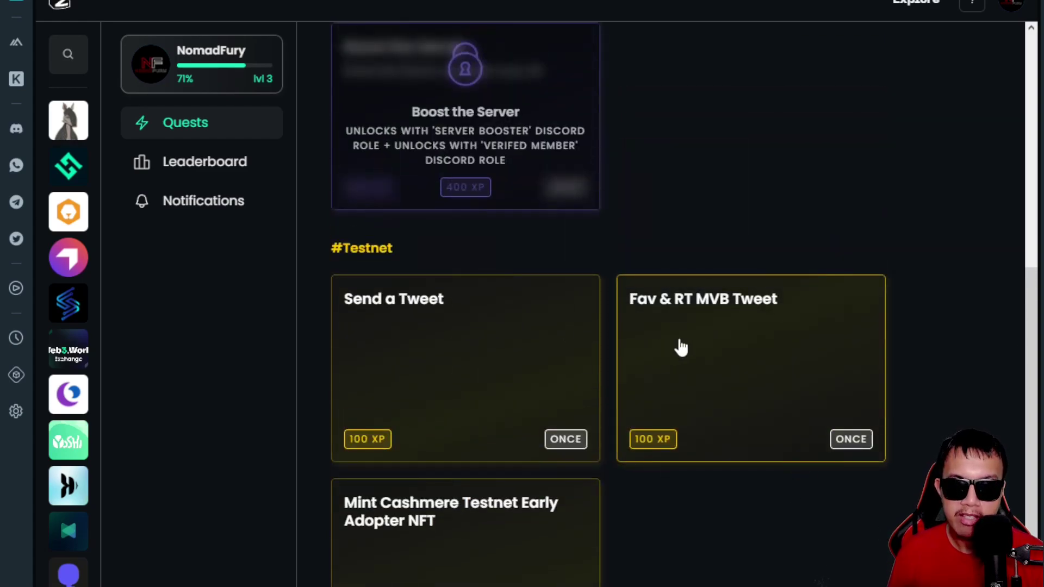
left_click(682, 346)
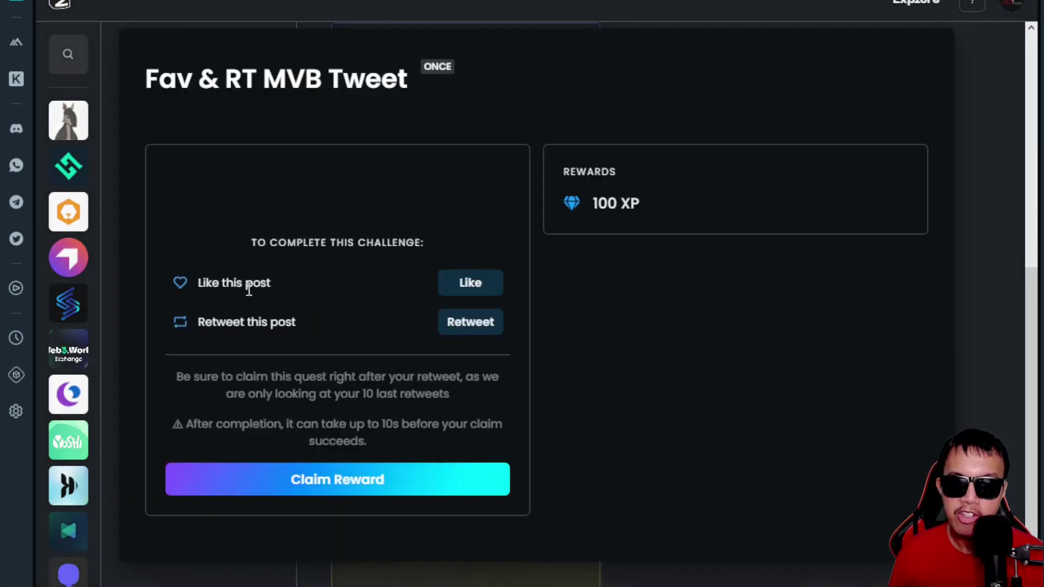
scroll(424, 413, "down", 7)
- Like and retweet the Binance Labs MVB tweet, then close the quest details
left_click(456, 409)
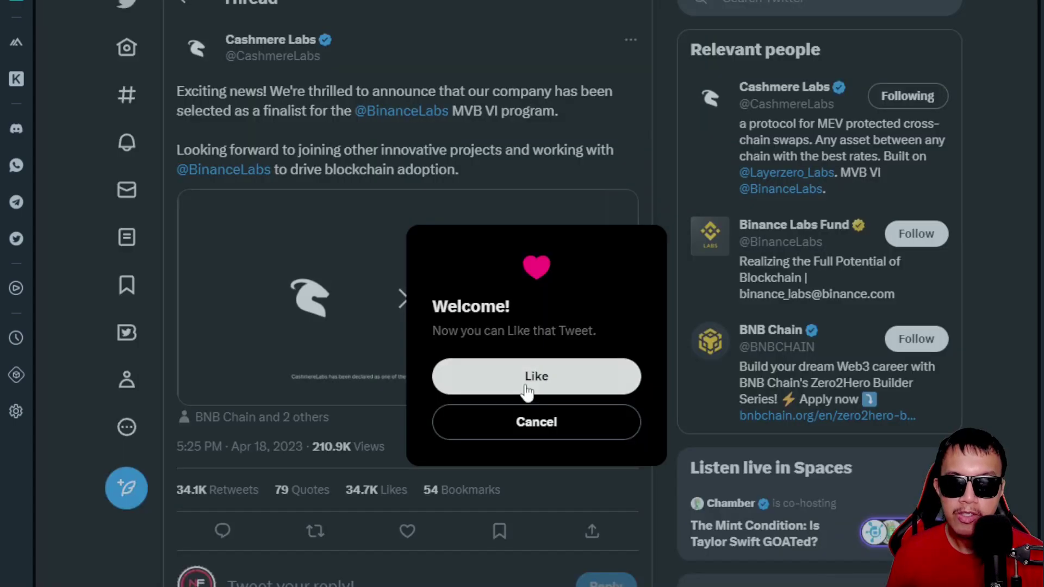
left_click(526, 390)
left_click(314, 532)
left_click(266, 530)
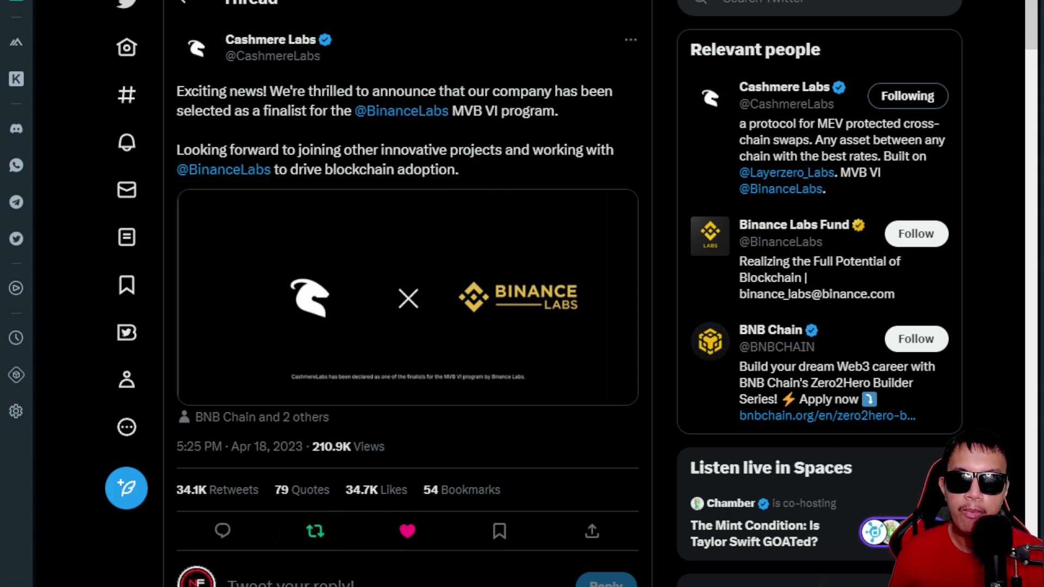
key("ctrl+w")
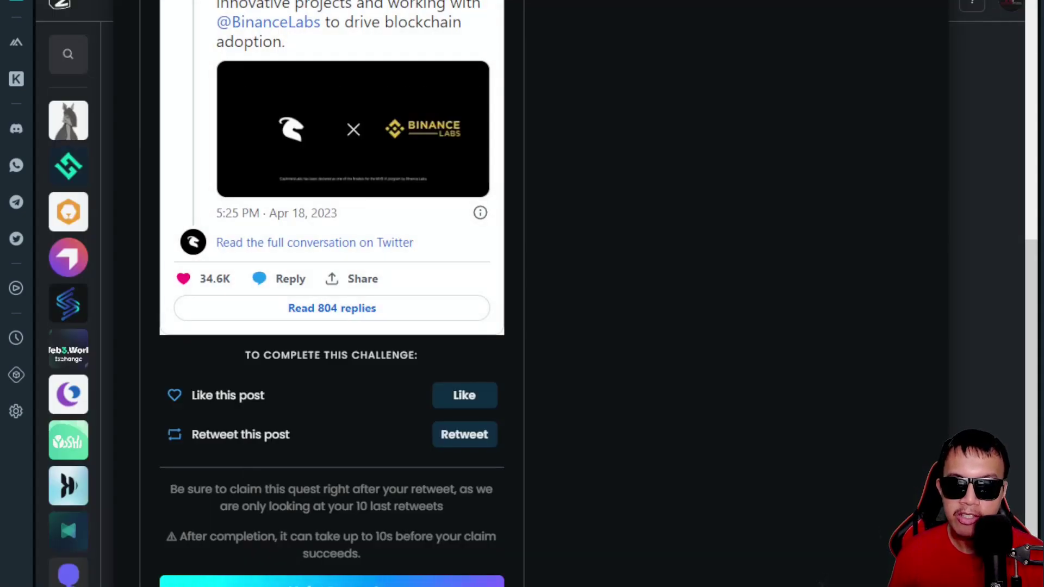
left_click(552, 321)
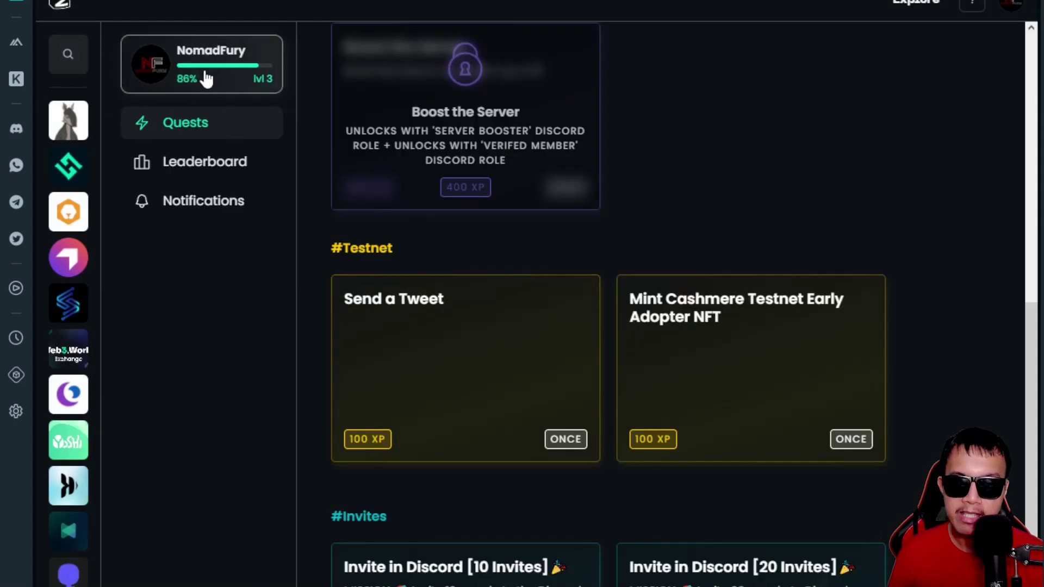
- Open the Mint Cashmere Testnet Early Adopter NFT quest and visit its mint page
scroll(902, 509, "down", 1)
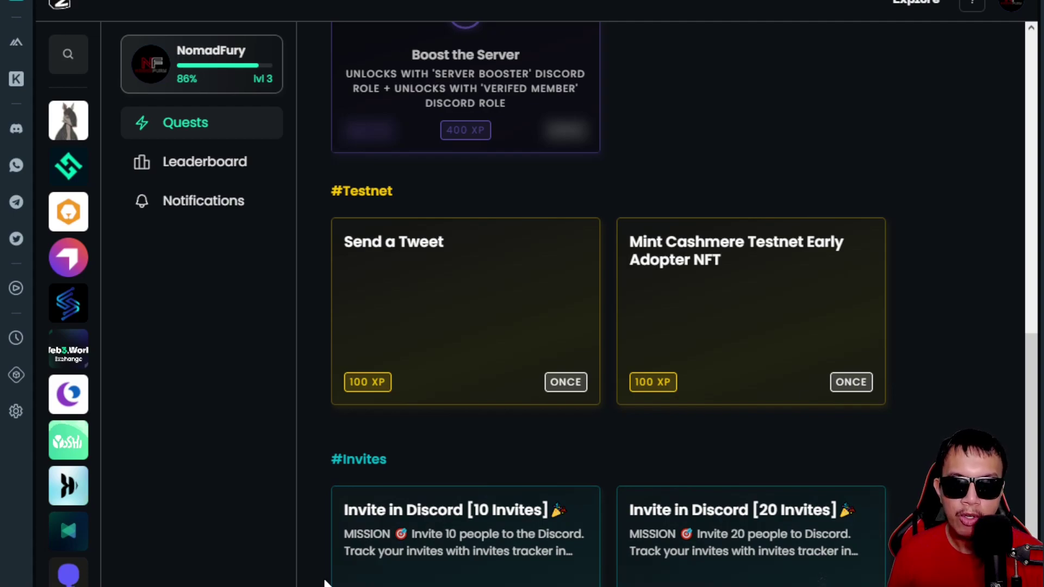
scroll(811, 527, "up", 1)
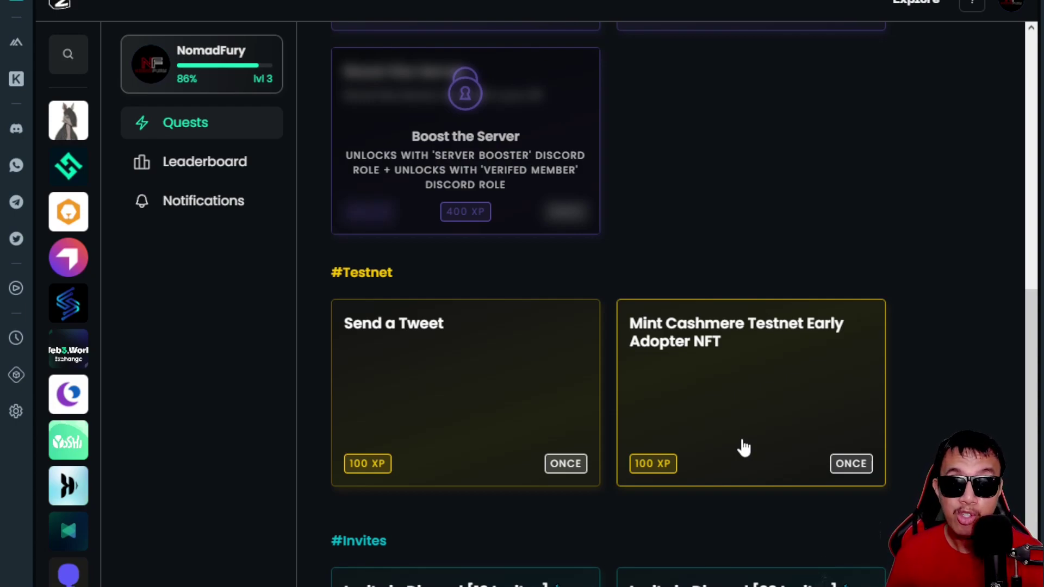
left_click(736, 382)
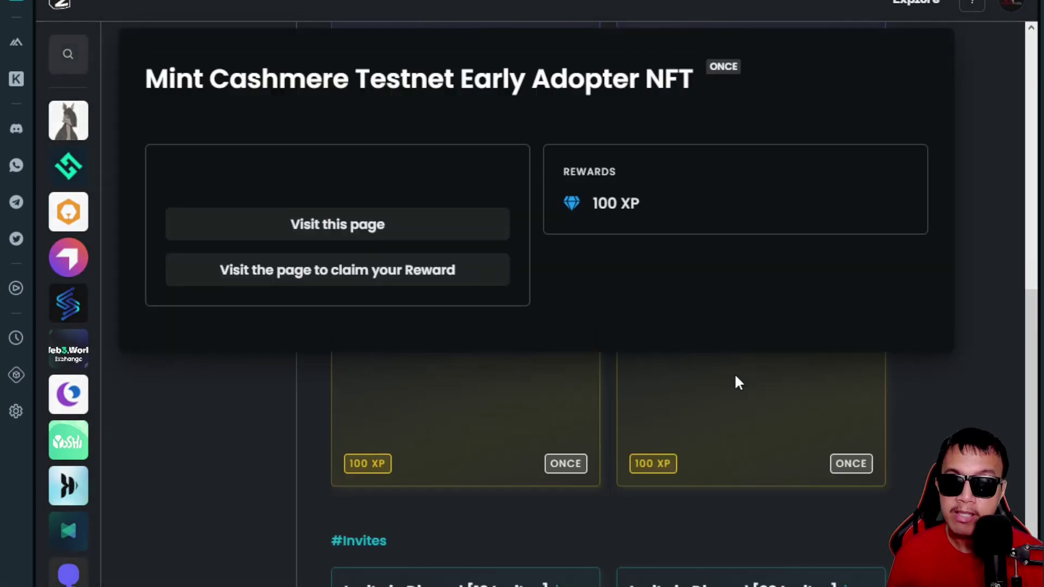
left_click(381, 223)
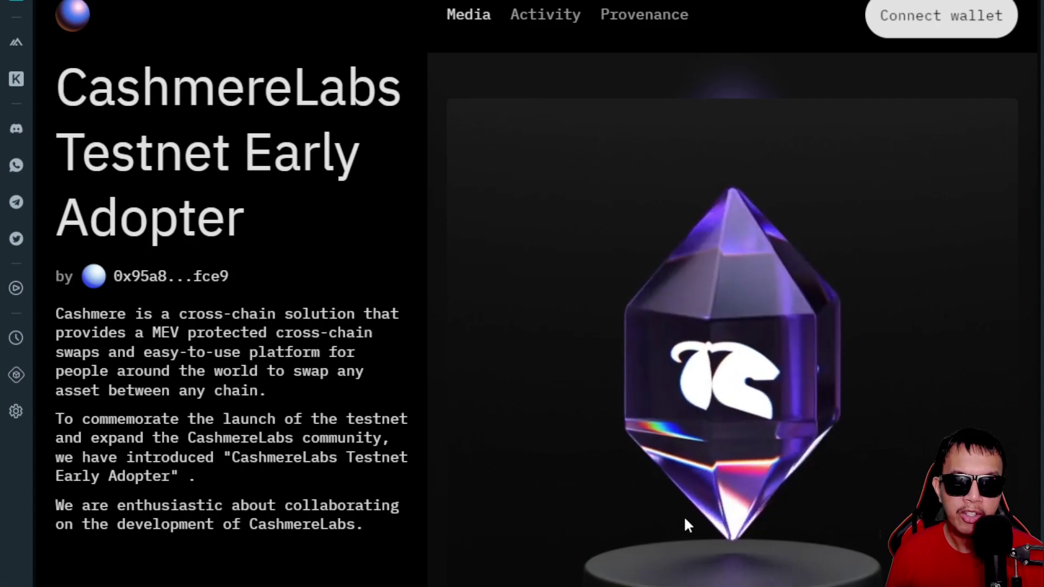
- Connect MetaMask to Zora and switch it to Ethereum Mainnet
left_click(916, 25)
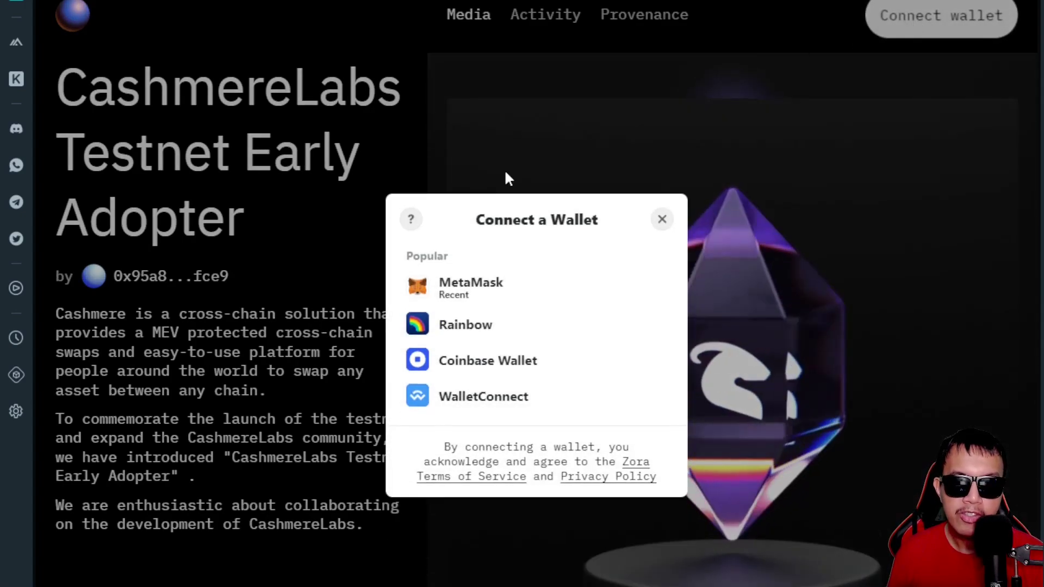
left_click(505, 303)
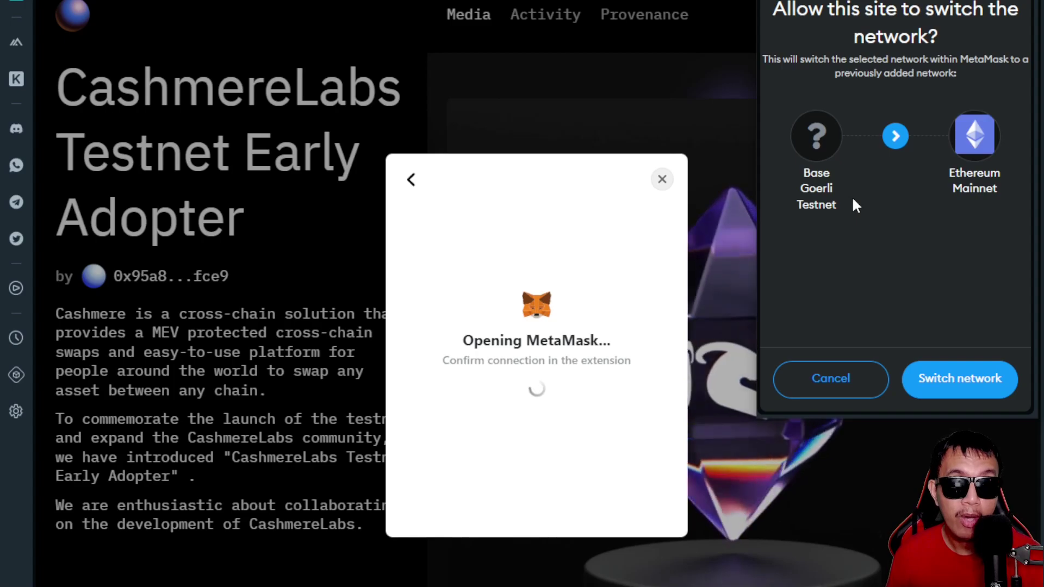
left_click(966, 375)
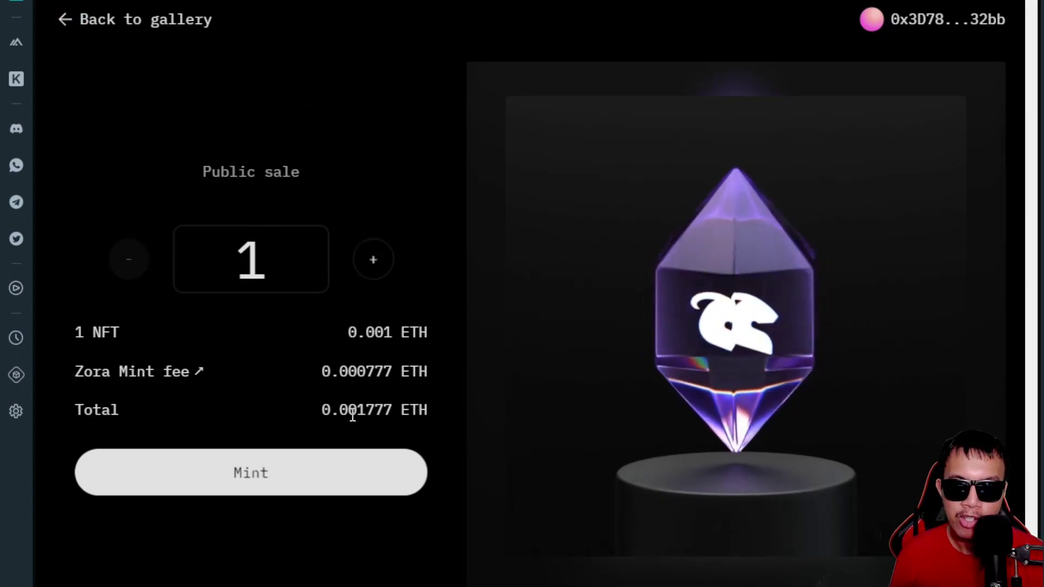
- Mint one Early Adopter NFT for 0.001777 ETH and confirm it in MetaMask
left_click(294, 489)
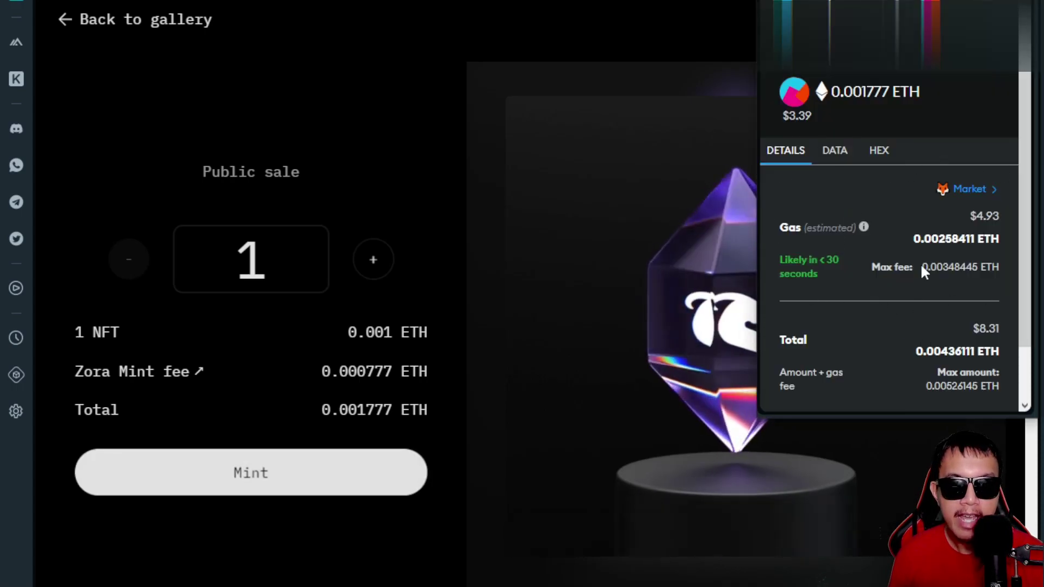
scroll(922, 271, "down", 2)
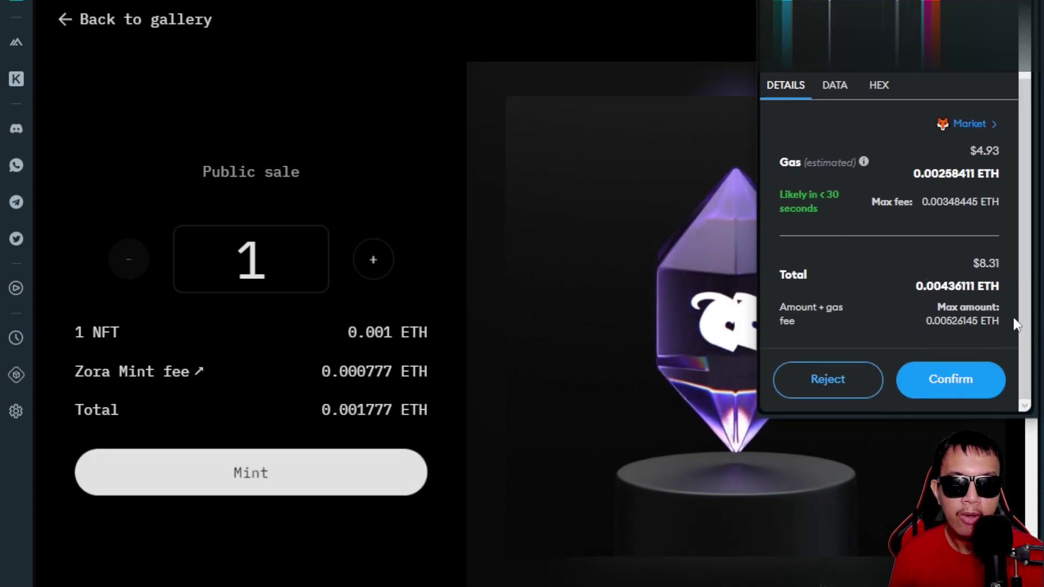
left_click(946, 381)
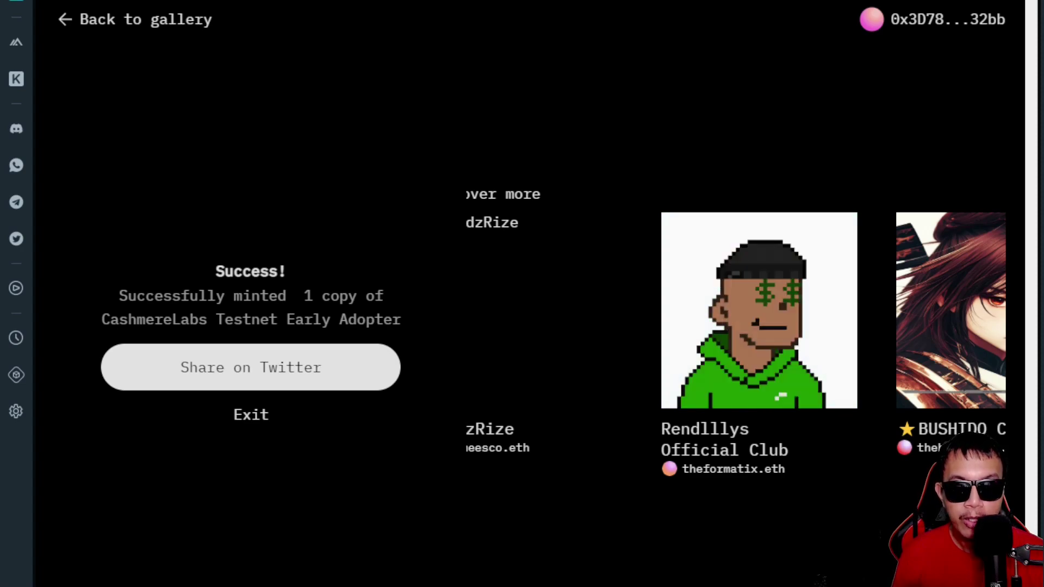
- Tweet the CashmereLabs Early Adopter mint, then exit Zora's success message
left_click(261, 376)
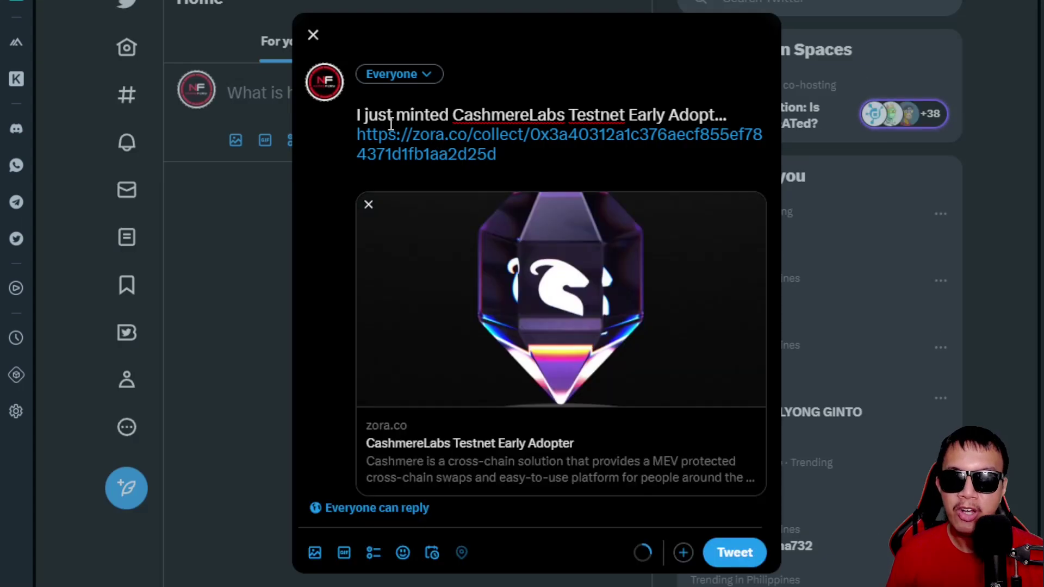
left_click(736, 552)
key("ctrl+w")
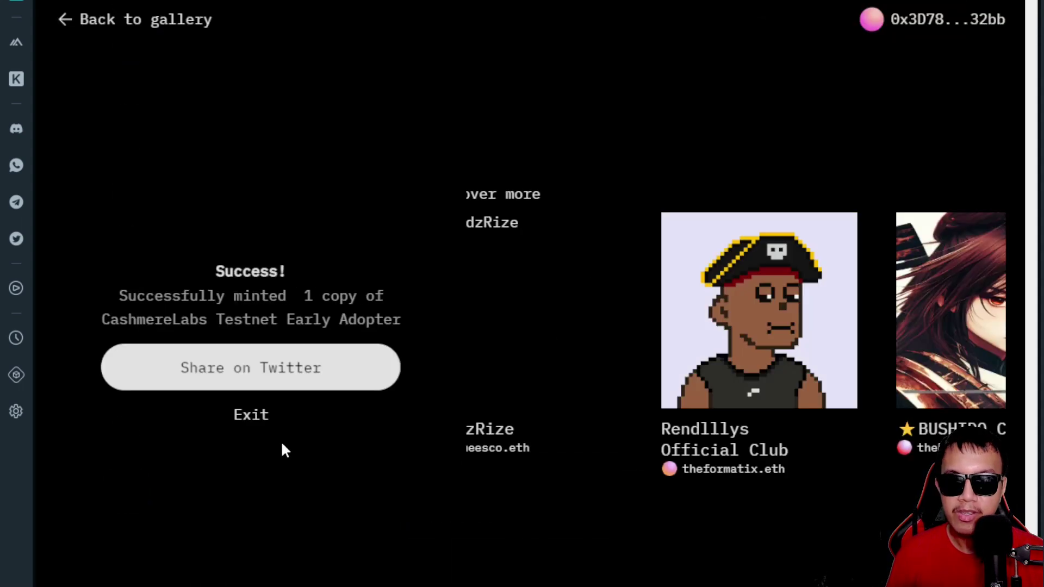
left_click(254, 415)
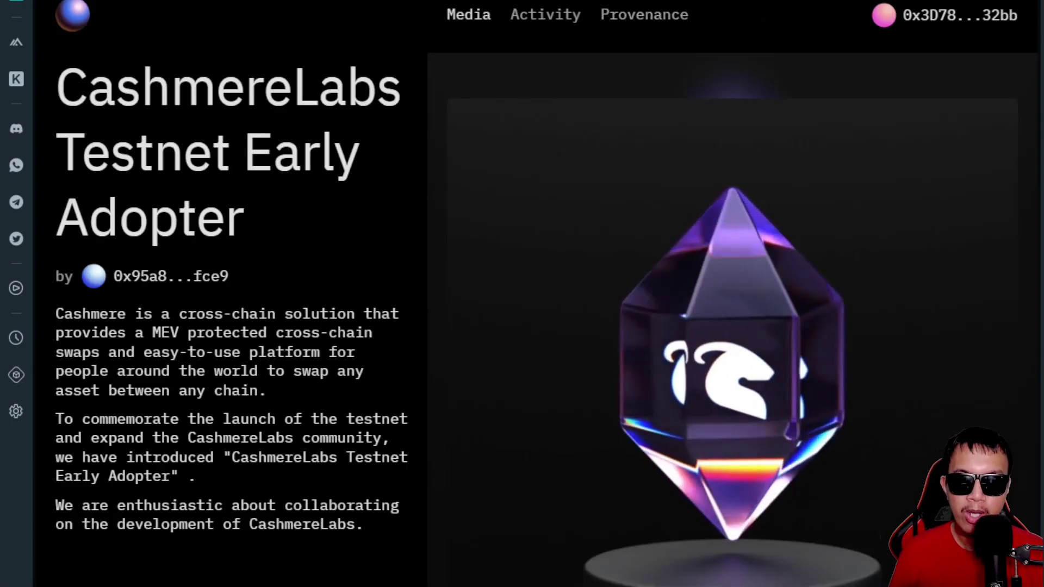
- Claim the 100 XP reward for Zealy's Early Adopter NFT mint quest
key("ctrl+w")
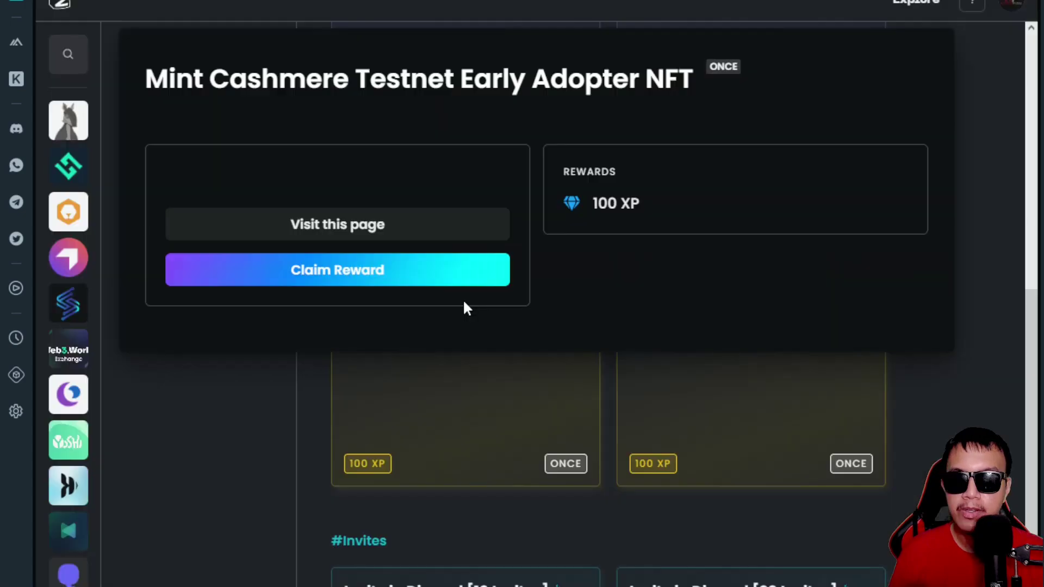
left_click(376, 282)
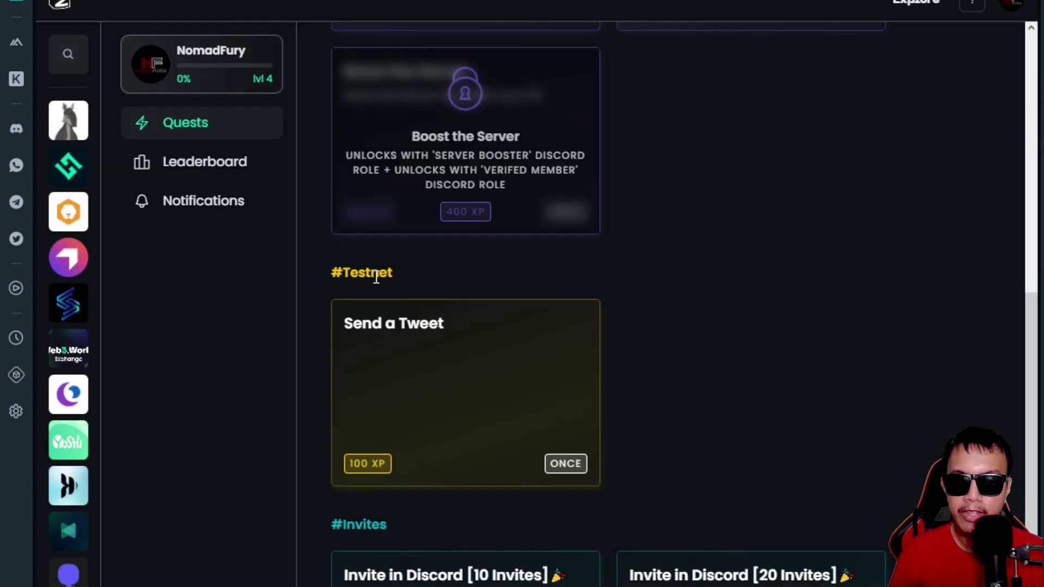
key("ctrl+w")
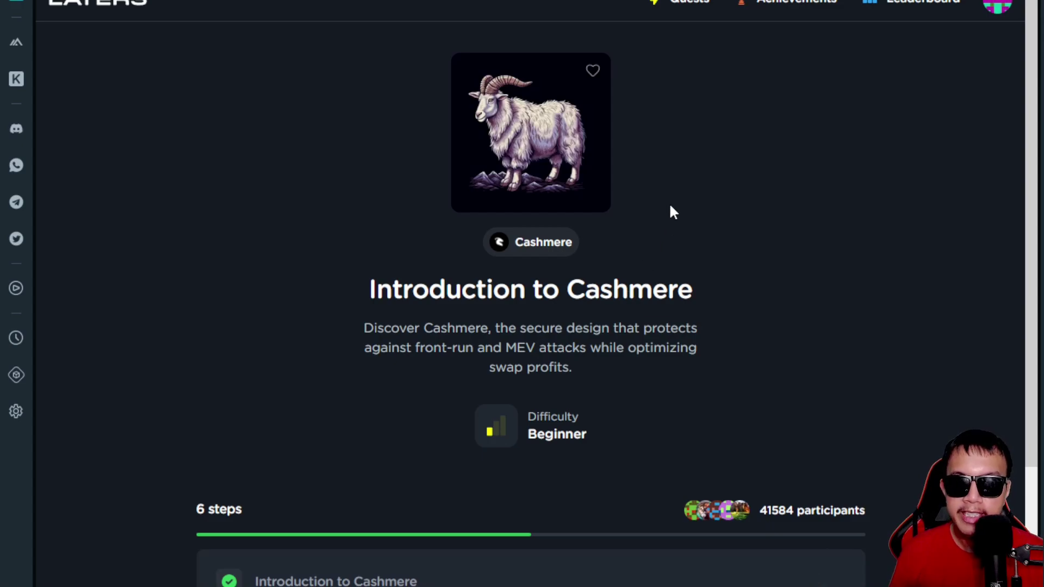
- Start the Introduction to Cashmere lesson and page through its slides to the last one
scroll(672, 212, "down", 7)
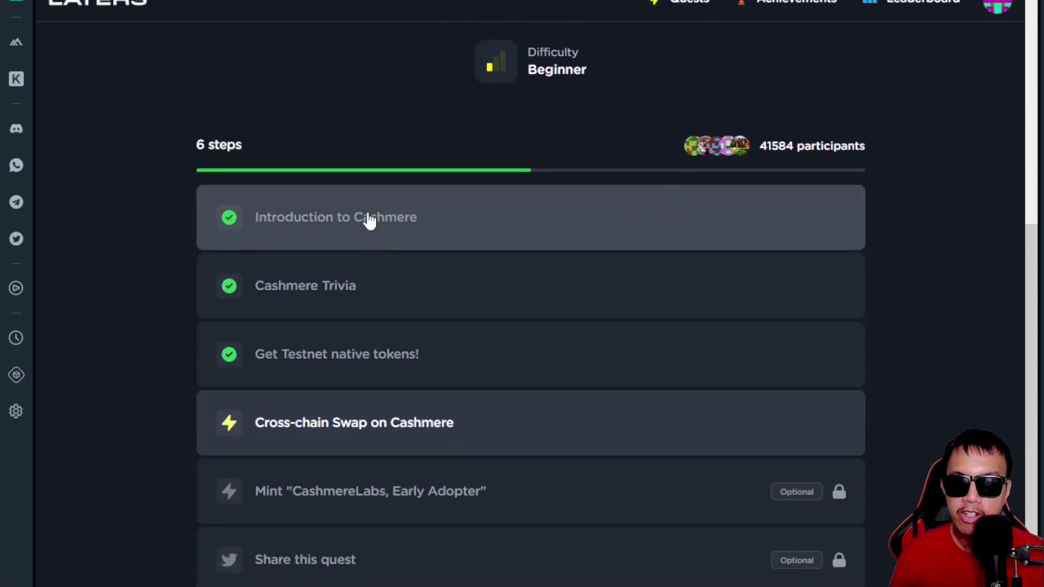
left_click(369, 219)
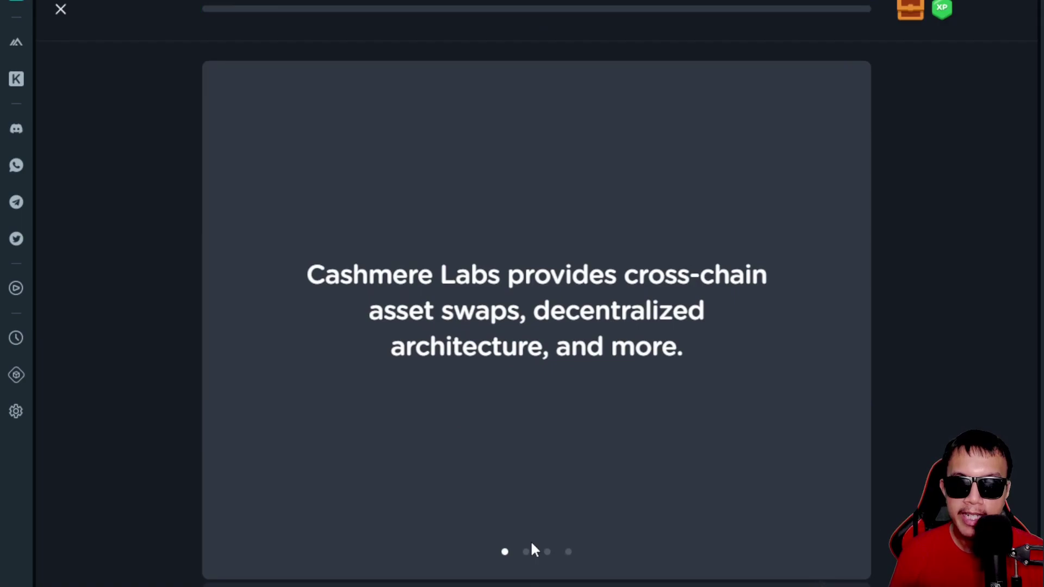
left_click(527, 553)
left_click(548, 553)
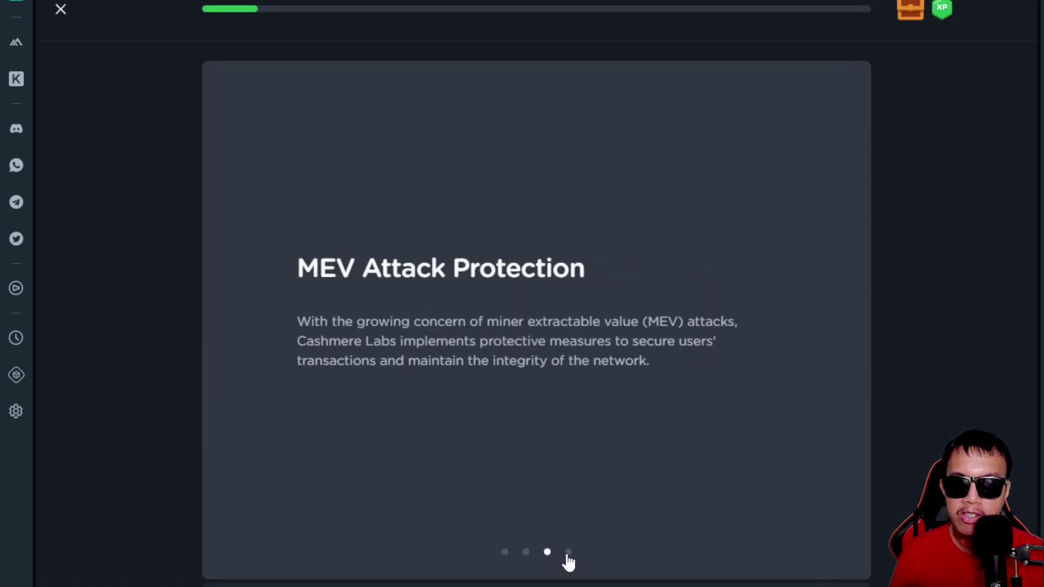
left_click(568, 553)
- Move past the Cashmere Trivia quiz and testnet tokens steps to the cross-chain swap step
key("Right")
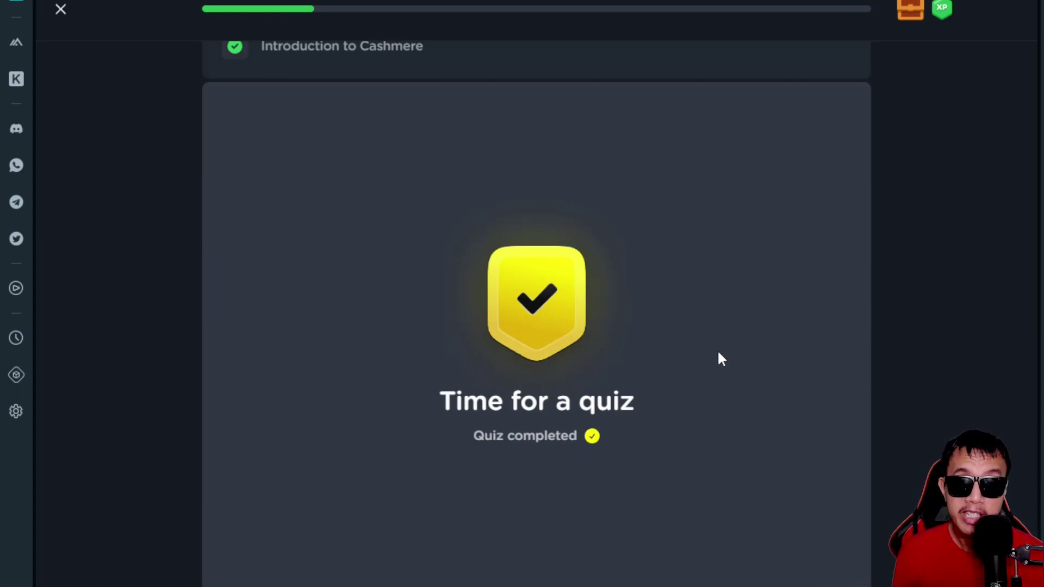
key("Right")
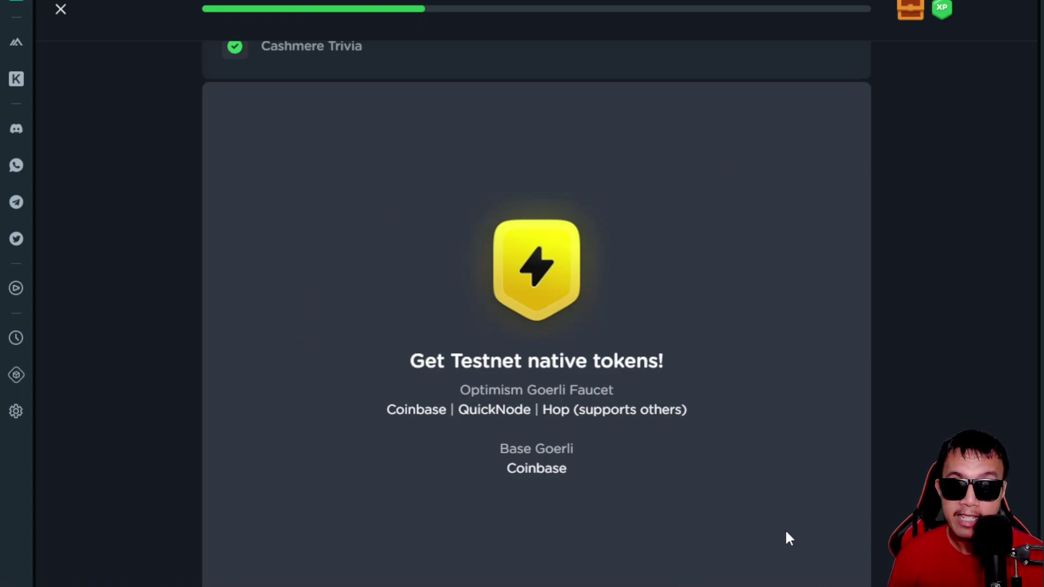
key("Return")
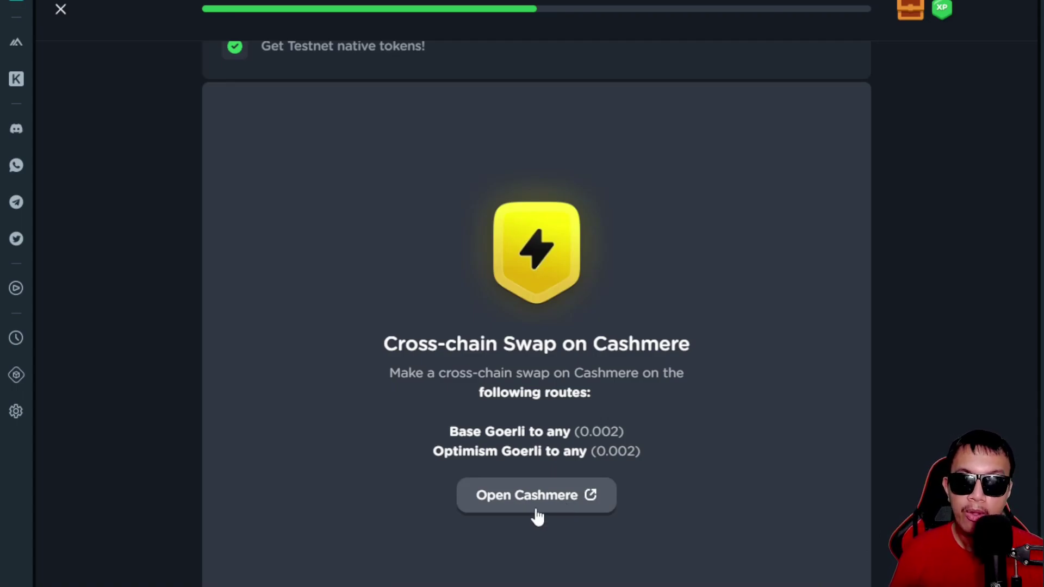
- Change the 0.02 ETH Base Goerli swap's destination from Linea zkEVM Testnet to Arbitrum Goerli
left_click(541, 516)
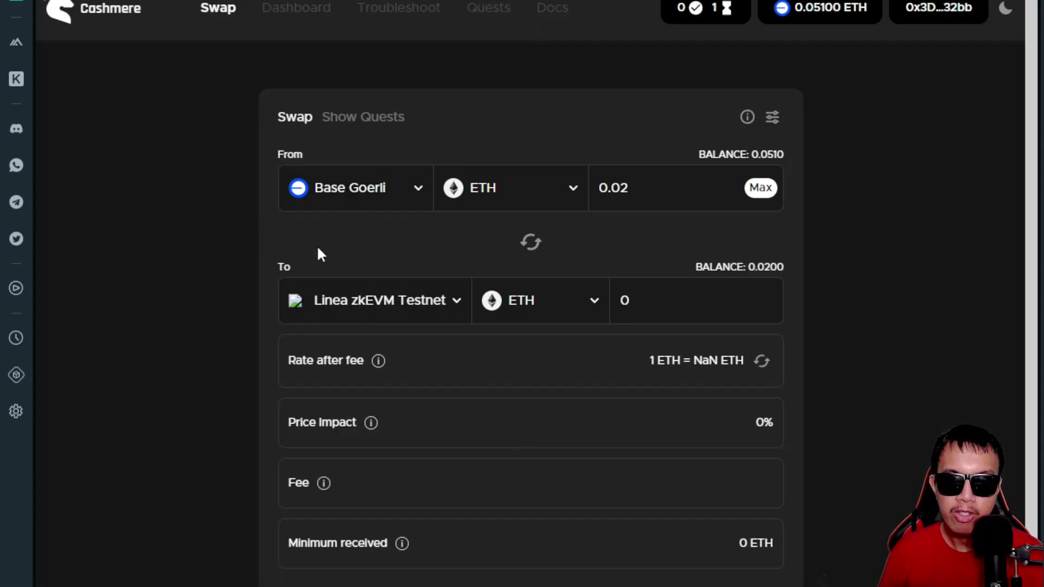
left_click(424, 299)
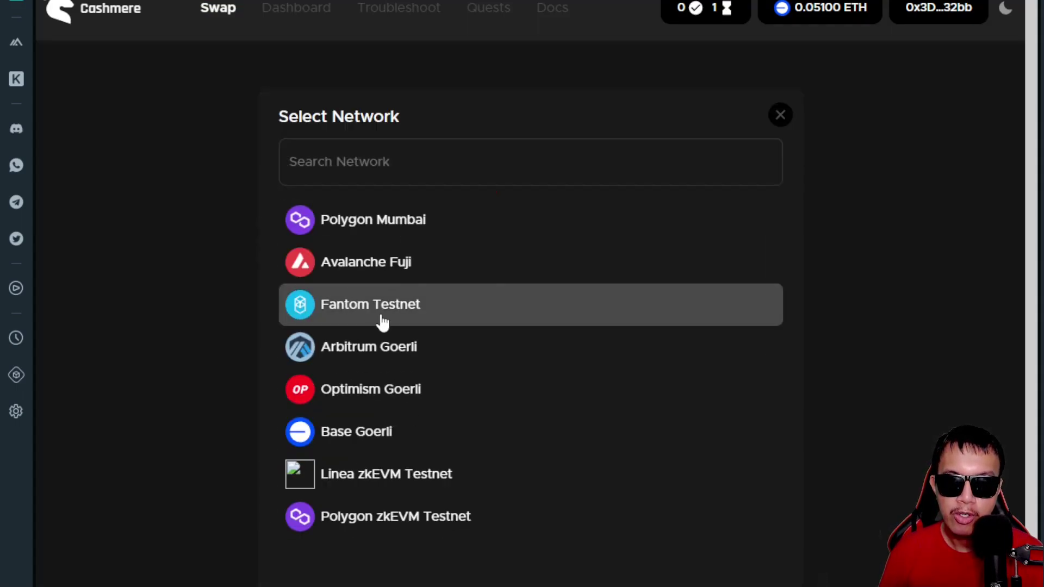
left_click(344, 348)
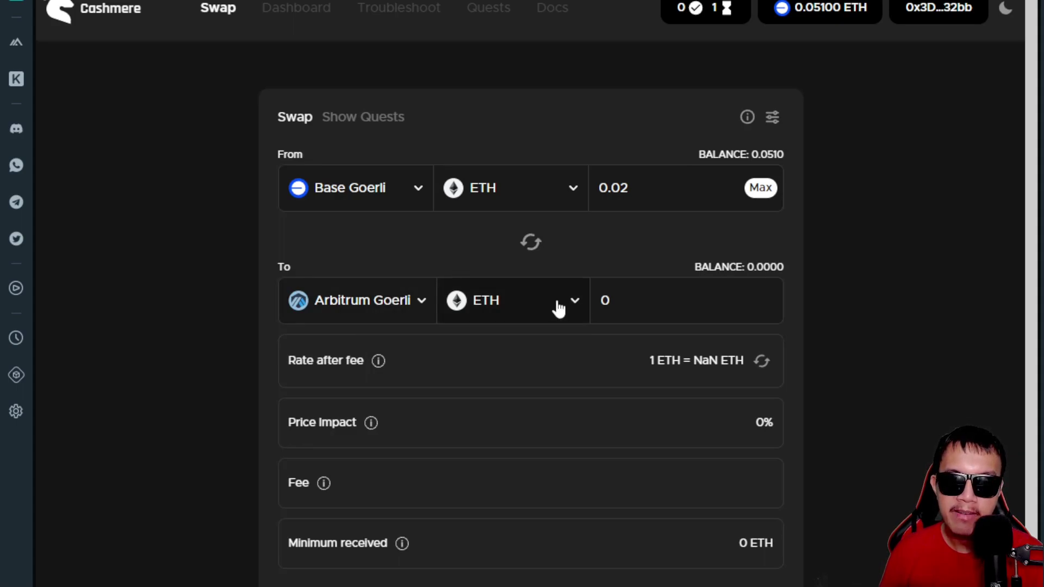
scroll(558, 308, "down", 2)
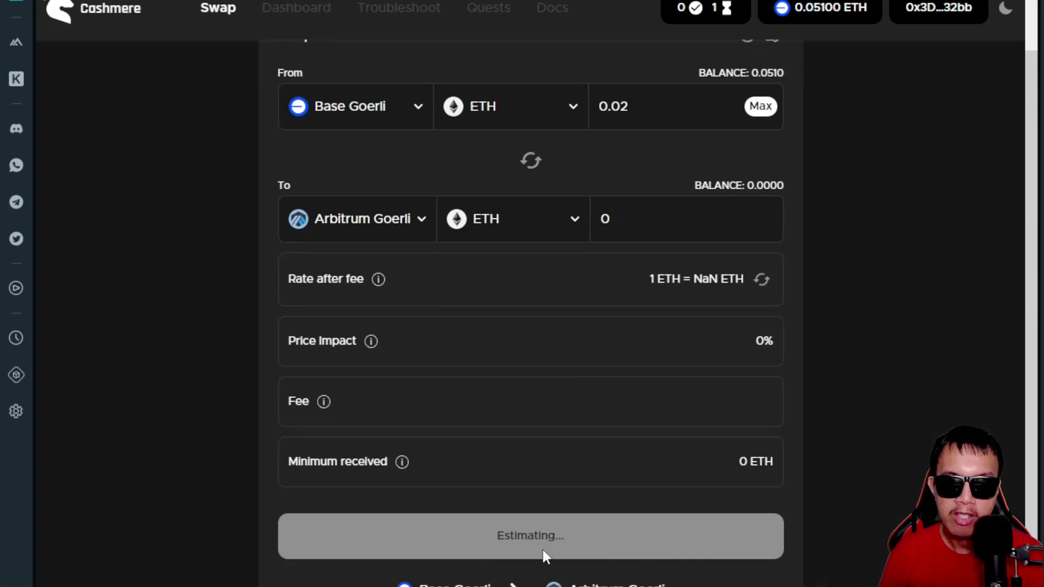
scroll(852, 309, "up", 2)
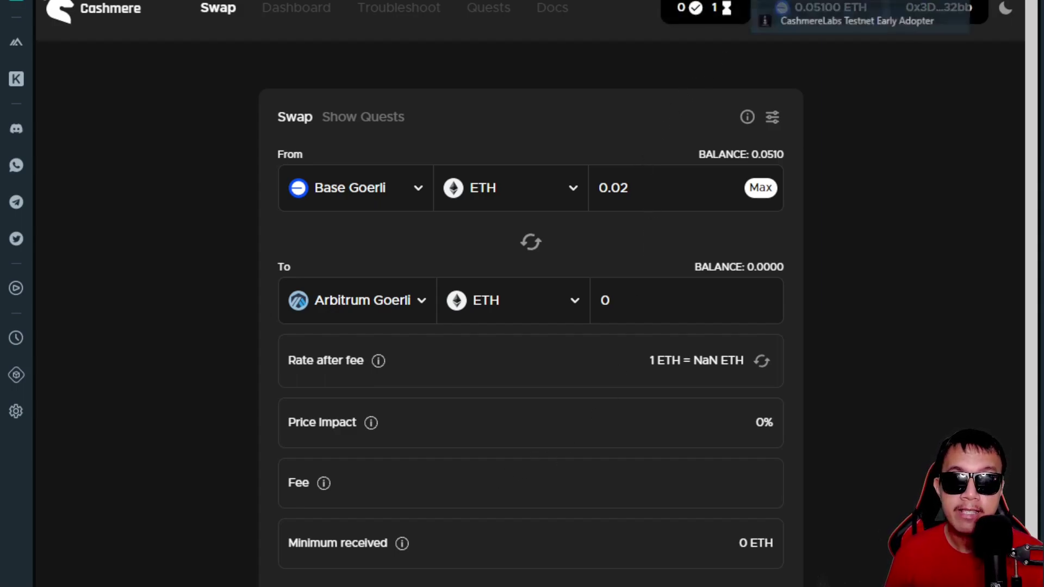
- Return to Layer3's Cross-chain Swap on Cashmere step and scroll its quest card
key("ctrl+Tab")
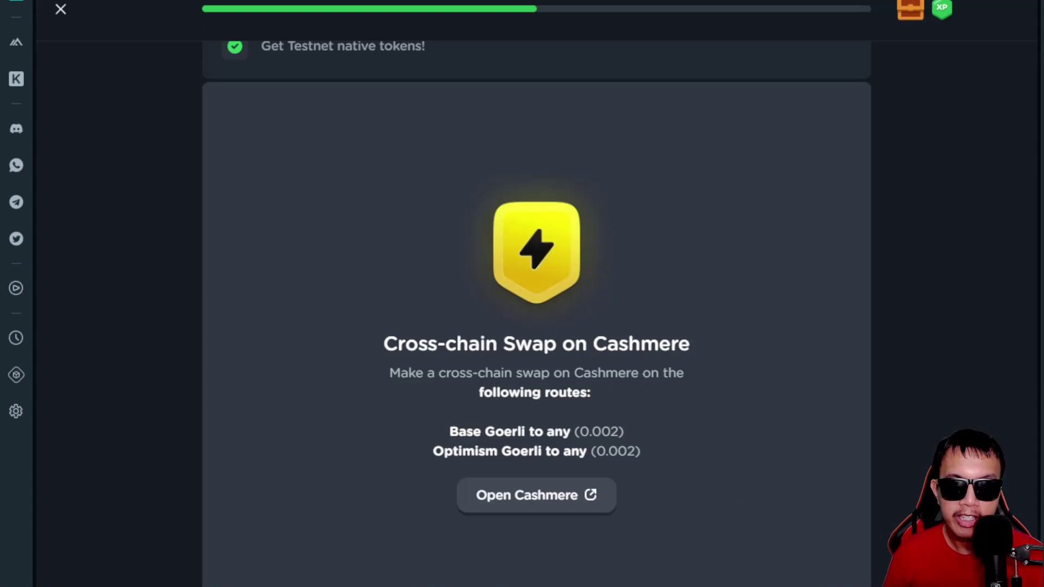
scroll(701, 419, "down", 2)
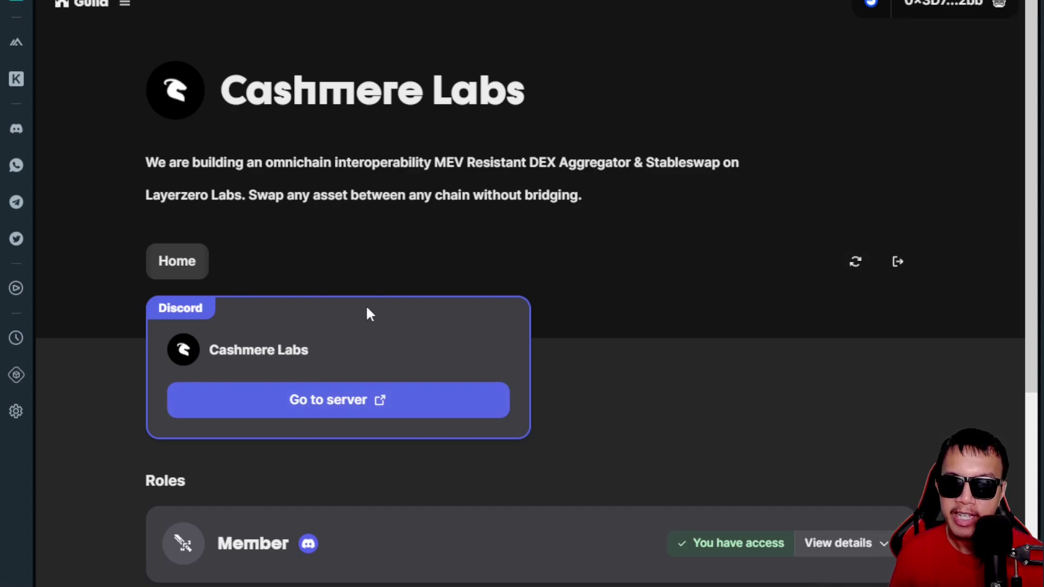
- Show requirements for Member, Social Goat, Galxe Questor, Goat Brotherhood and Testnet Early Adopter roles
scroll(794, 280, "down", 5)
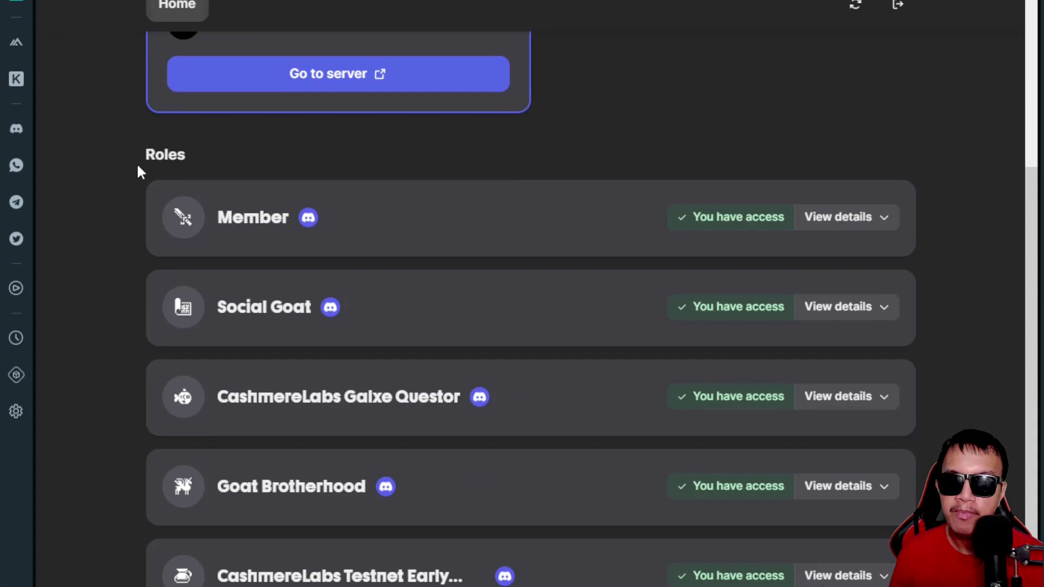
left_click(870, 223)
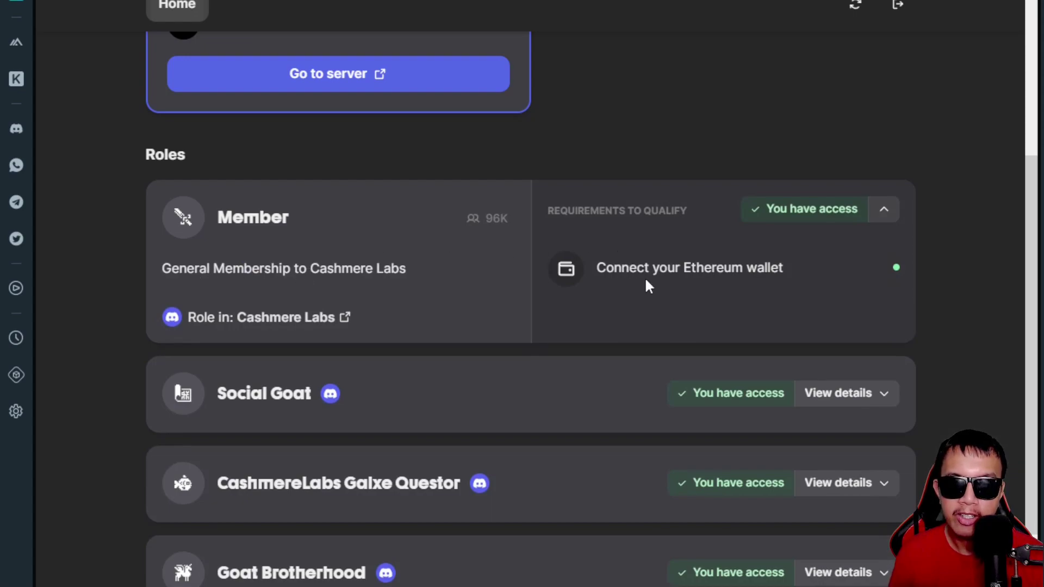
left_click(848, 395)
scroll(928, 247, "down", 3)
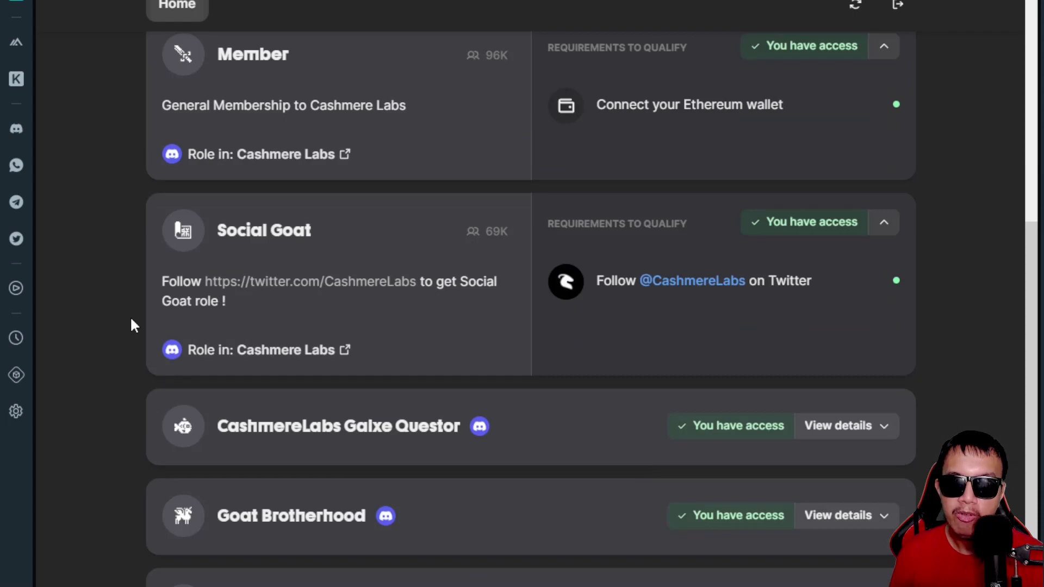
scroll(609, 280, "down", 3)
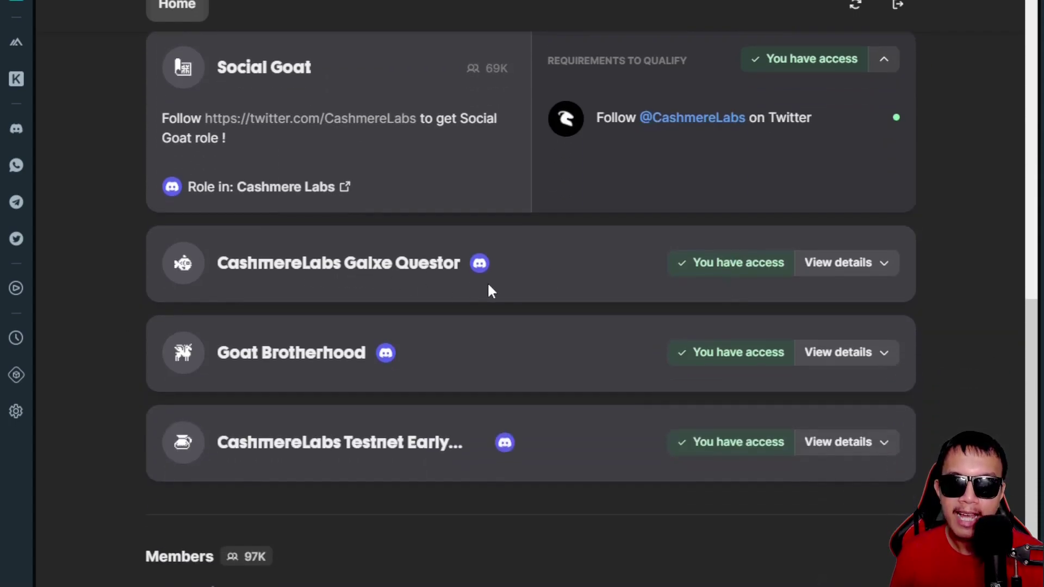
left_click(868, 271)
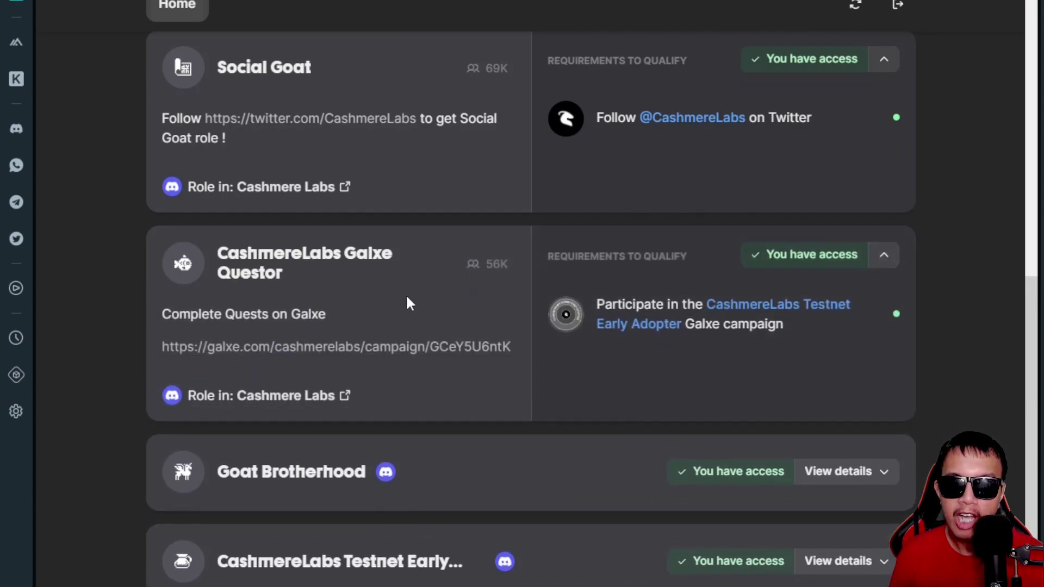
scroll(826, 244, "down", 4)
left_click(852, 321)
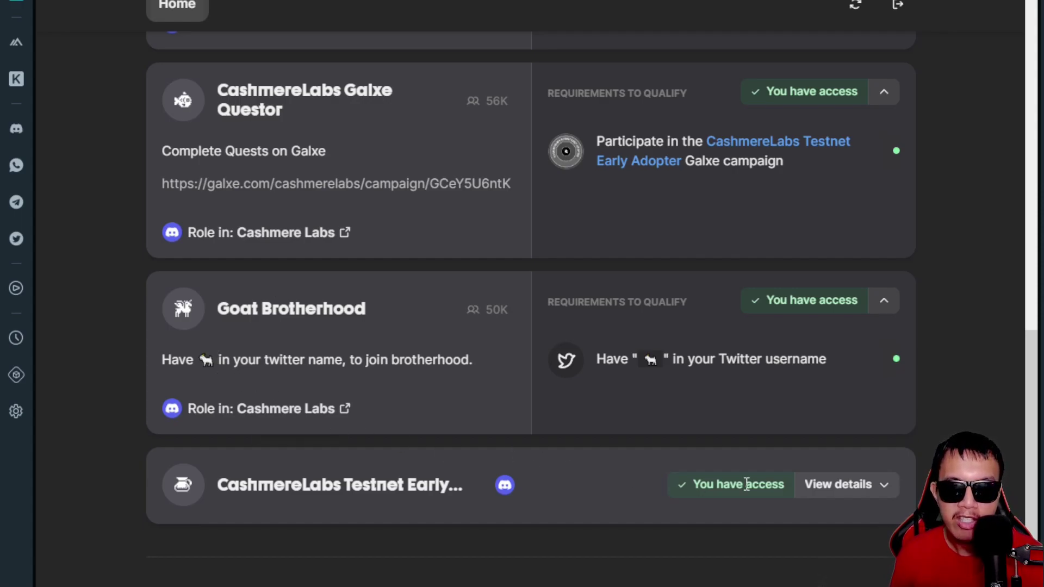
left_click(869, 491)
scroll(858, 451, "down", 3)
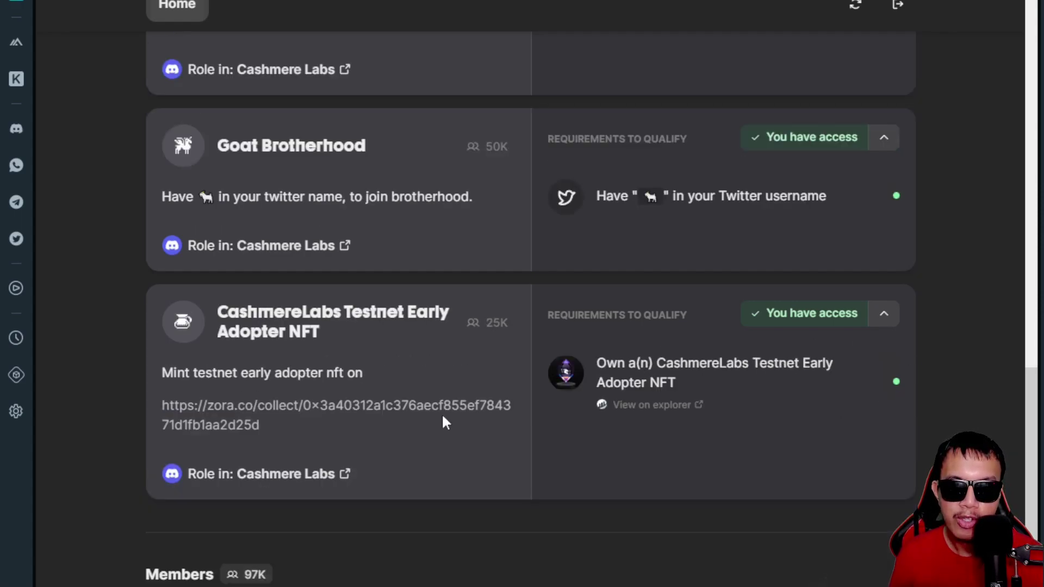
scroll(673, 466, "up", 15)
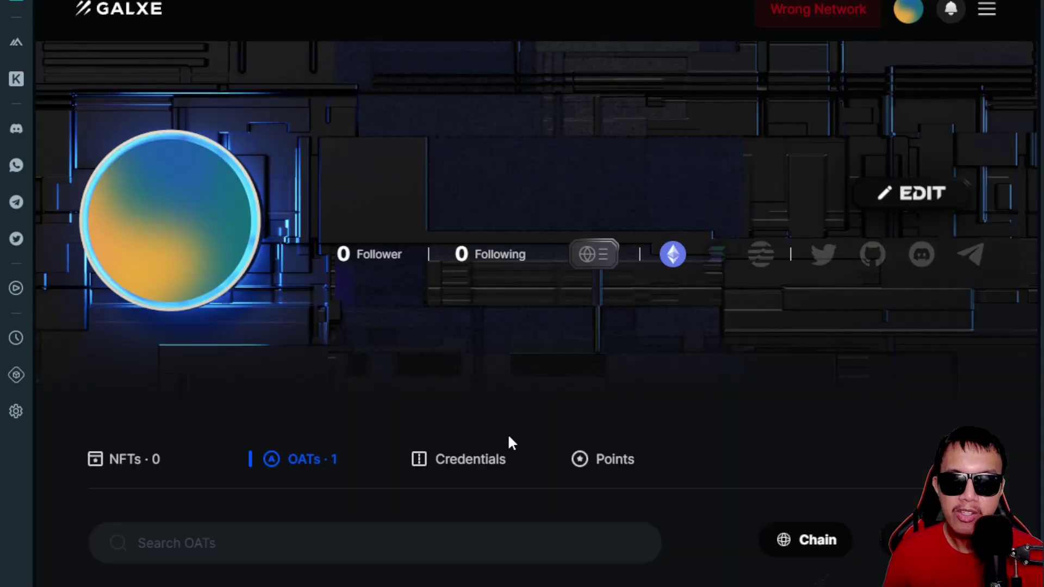
- Scroll the Galxe profile to show its one CashmereLabs Testnet Early Adopter OAT
scroll(509, 442, "down", 5)
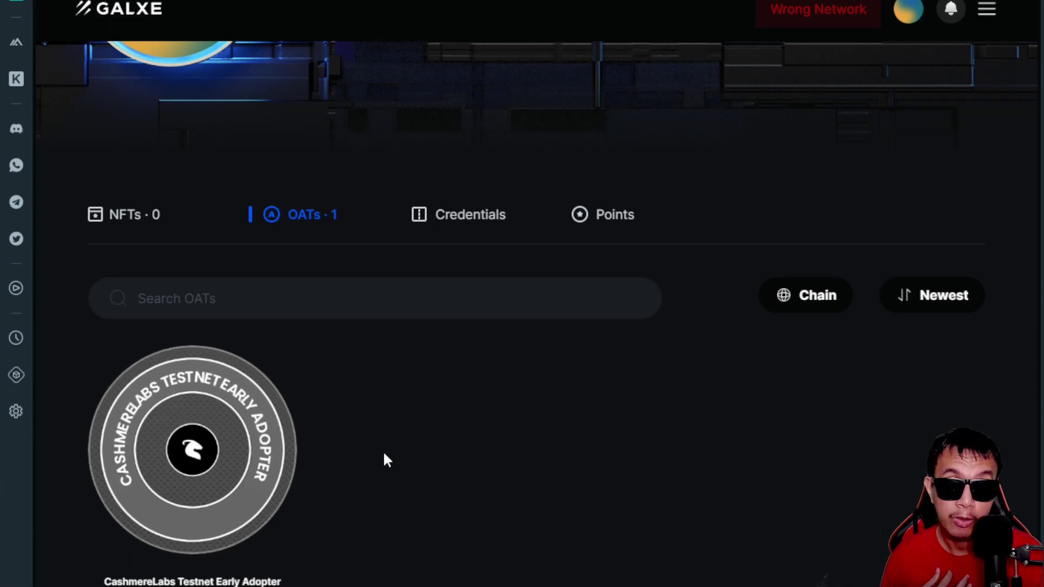
scroll(308, 415, "up", 4)
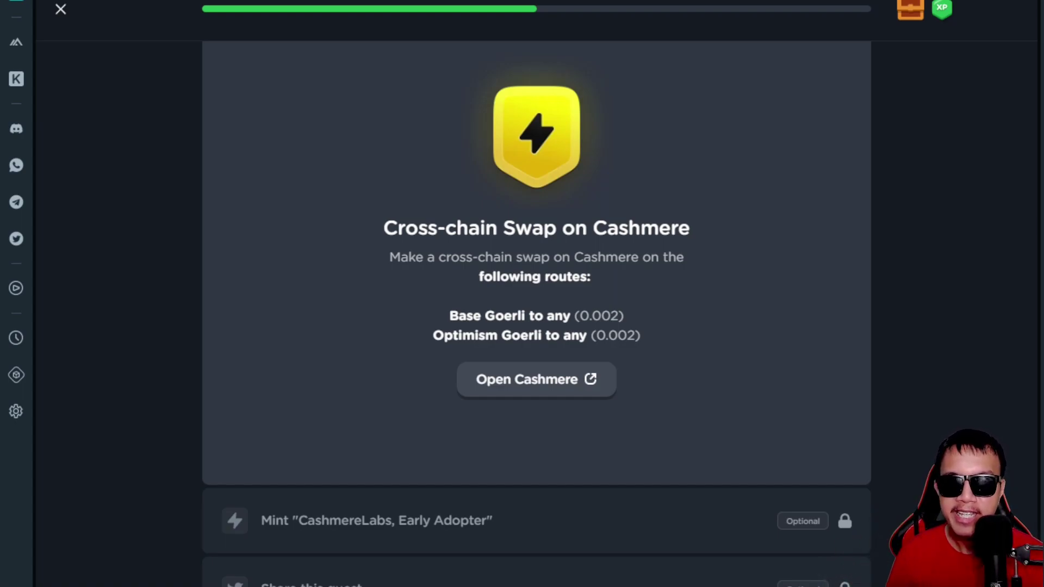
- Scroll through the routes on Layer3's Cross-chain Swap on Cashmere step
scroll(934, 229, "up", 5)
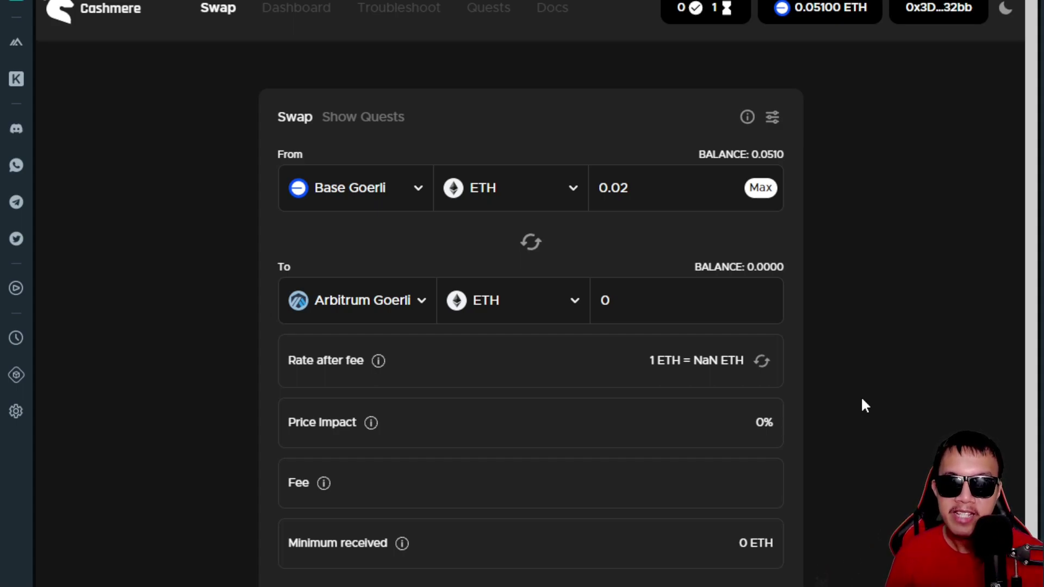
- Open the Select Network list from the Arbitrum Goerli destination selector
left_click(390, 299)
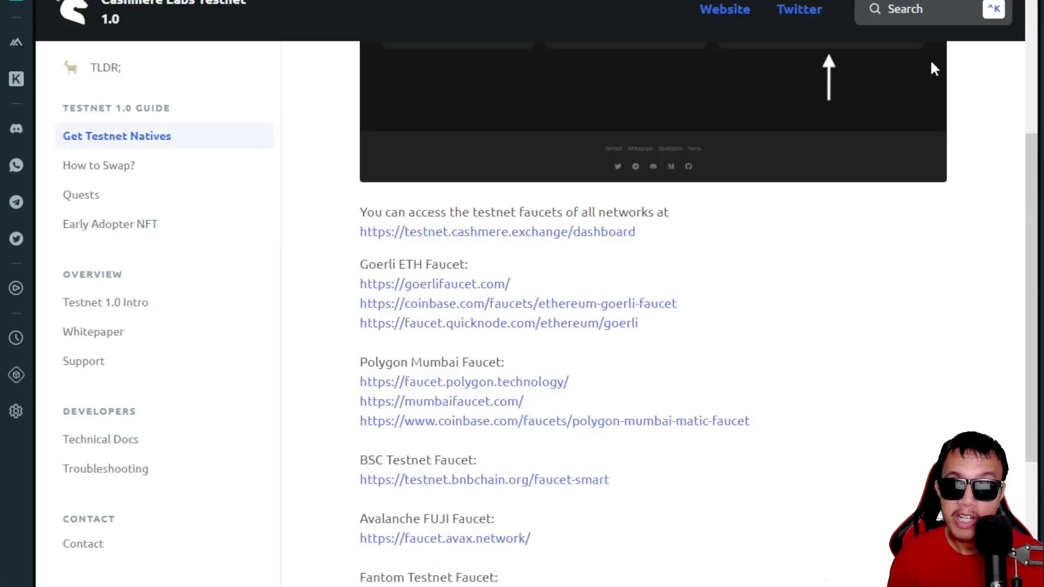
- Scroll up to the Get Testnet Natives faucet guide in the Cashmere Labs Testnet docs
scroll(791, 407, "up", 4)
scroll(790, 406, "up", 2)
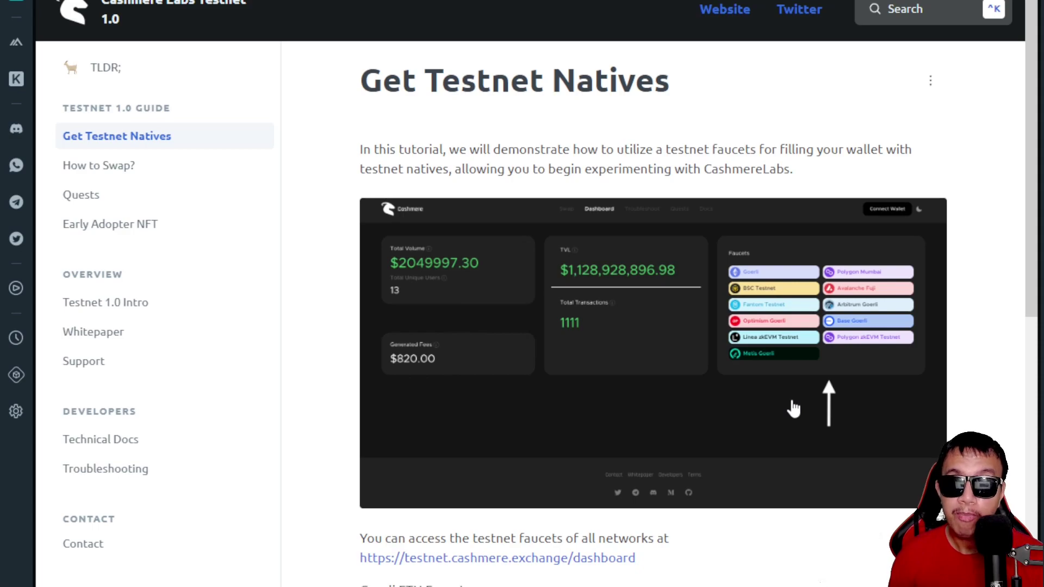